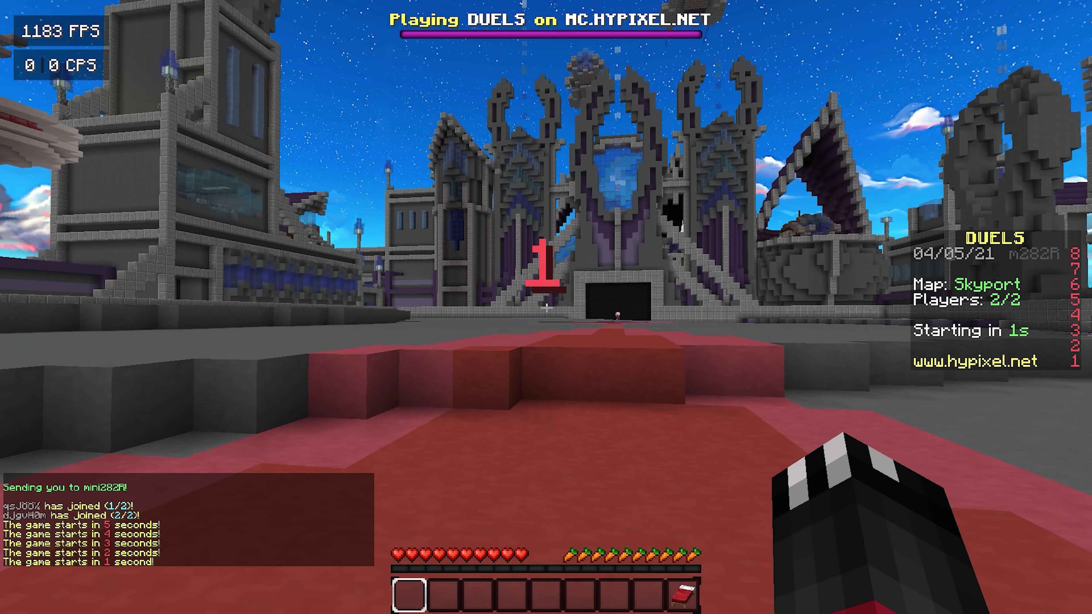
Place a trail of ten oak wood planks on the arena floor while advancing toward the dividing line.
key(6)
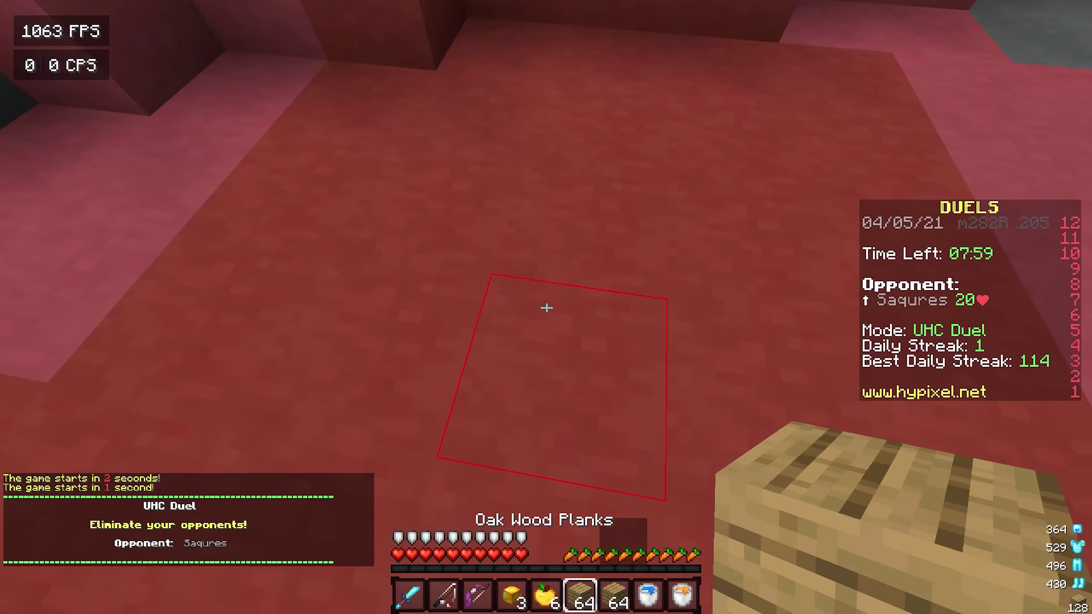
right_click(546, 308)
right_click(546, 307)
right_click(546, 307)
right_click(546, 307)
right_click(546, 307)
right_click(546, 308)
right_click(546, 308)
right_click(546, 308)
right_click(546, 308)
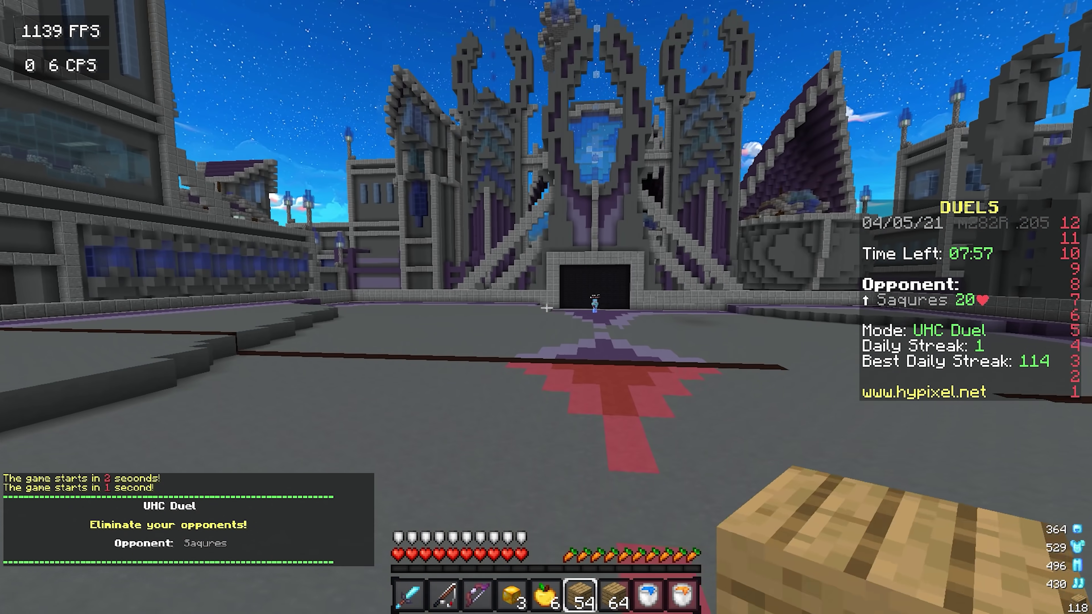
right_click(546, 308)
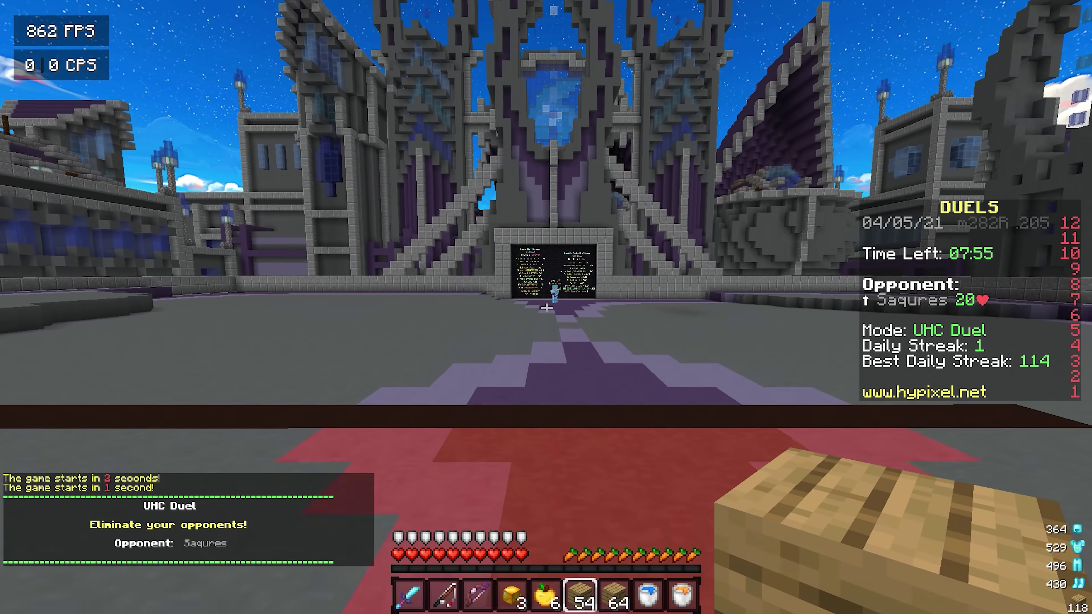
Place twelve more oak wood planks while crossing the dividing line into the opponent's purple half.
right_click(546, 308)
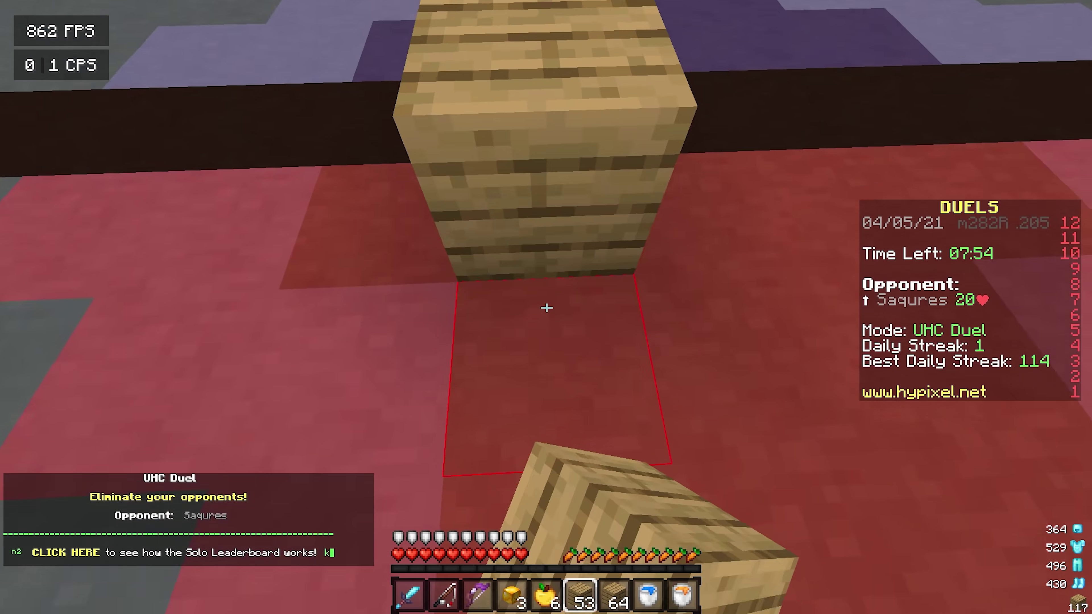
right_click(546, 308)
right_click(546, 308)
right_click(545, 307)
right_click(546, 307)
right_click(546, 307)
right_click(546, 308)
right_click(546, 308)
right_click(546, 307)
right_click(546, 308)
right_click(546, 308)
right_click(545, 307)
right_click(546, 307)
right_click(546, 308)
right_click(546, 307)
right_click(546, 307)
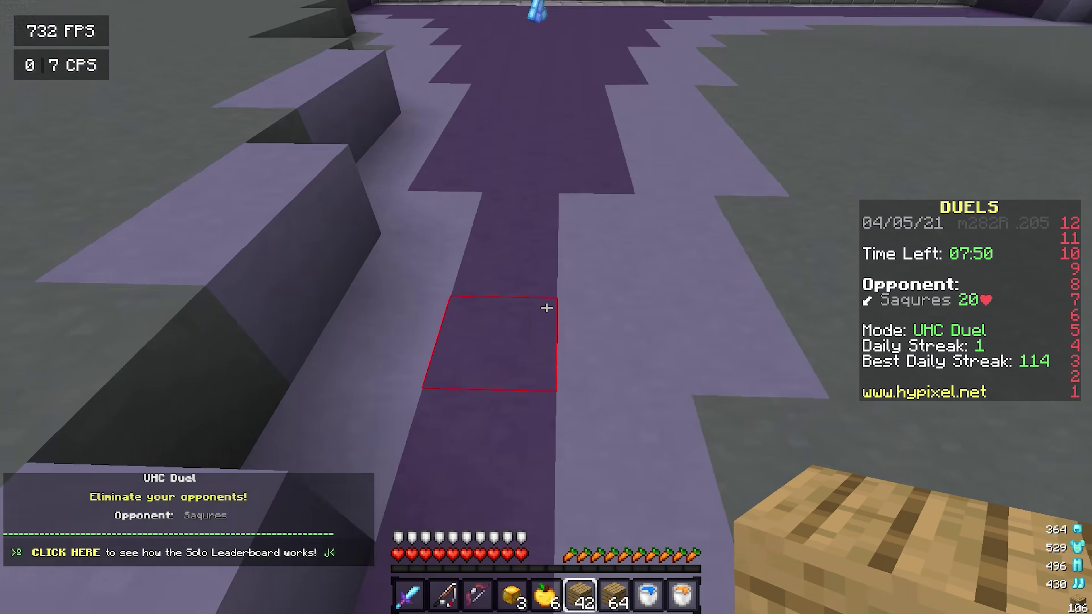
Equip the fishing rod and cast it repeatedly at the approaching opponent.
click(546, 308)
click(546, 307)
key(2)
right_click(546, 307)
right_click(546, 308)
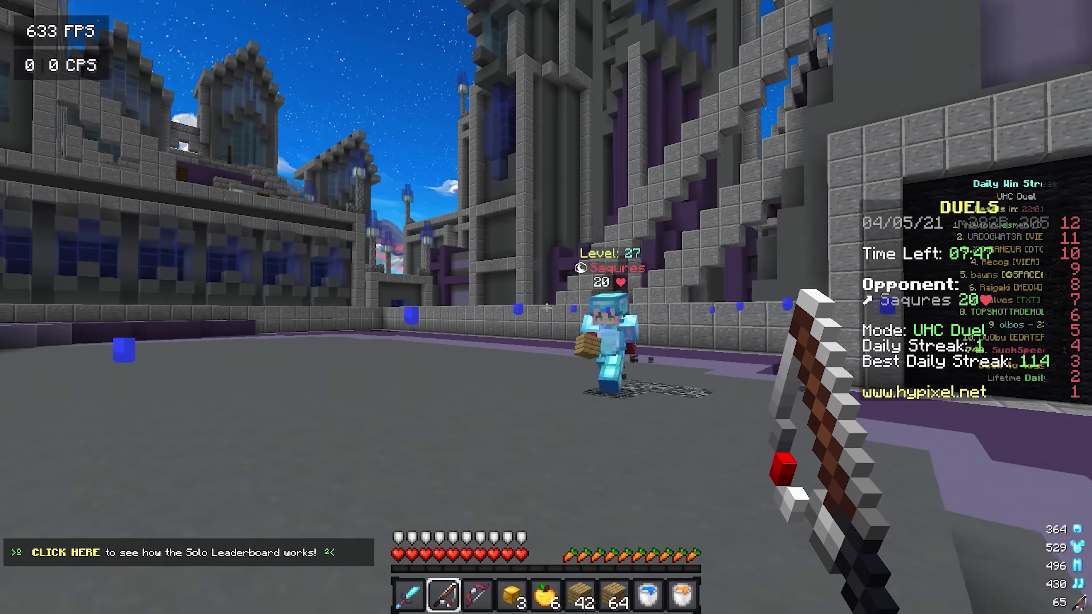
right_click(545, 307)
Attack the opponent at close range with the diamond sword.
key(1)
click(546, 308)
click(546, 307)
click(545, 308)
click(546, 307)
click(546, 307)
Cast the fishing rod at the opponent several times and follow up with melee hits.
key(2)
right_click(546, 308)
right_click(545, 308)
right_click(545, 308)
right_click(545, 307)
right_click(546, 307)
click(546, 308)
click(546, 308)
click(546, 308)
click(545, 308)
Cast the fishing rod once, eat a golden apple to heal, and re-equip the diamond sword.
key(2)
right_click(546, 308)
key(5)
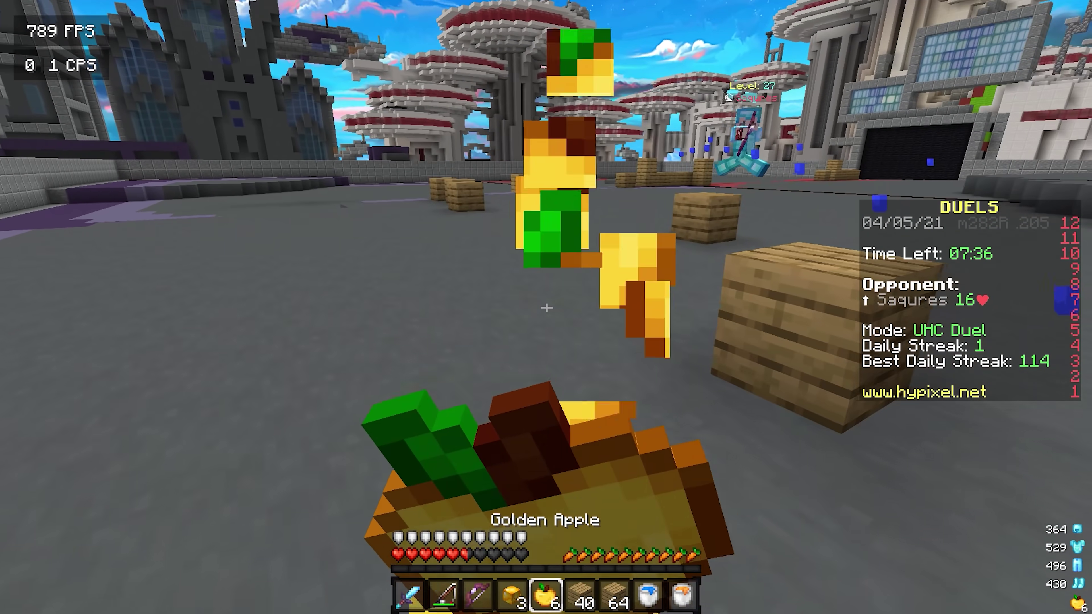
key(1)
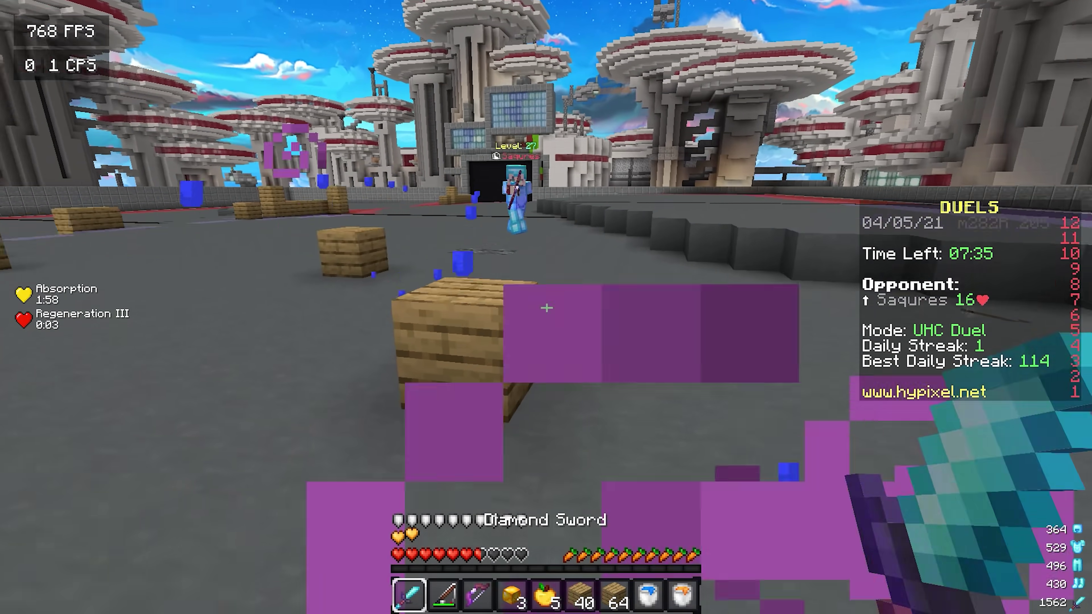
Block the opponent's path with two oak wood planks and cast the fishing rod before re-equipping the sword.
key(6)
right_click(545, 308)
right_click(545, 307)
key(2)
right_click(546, 308)
key(1)
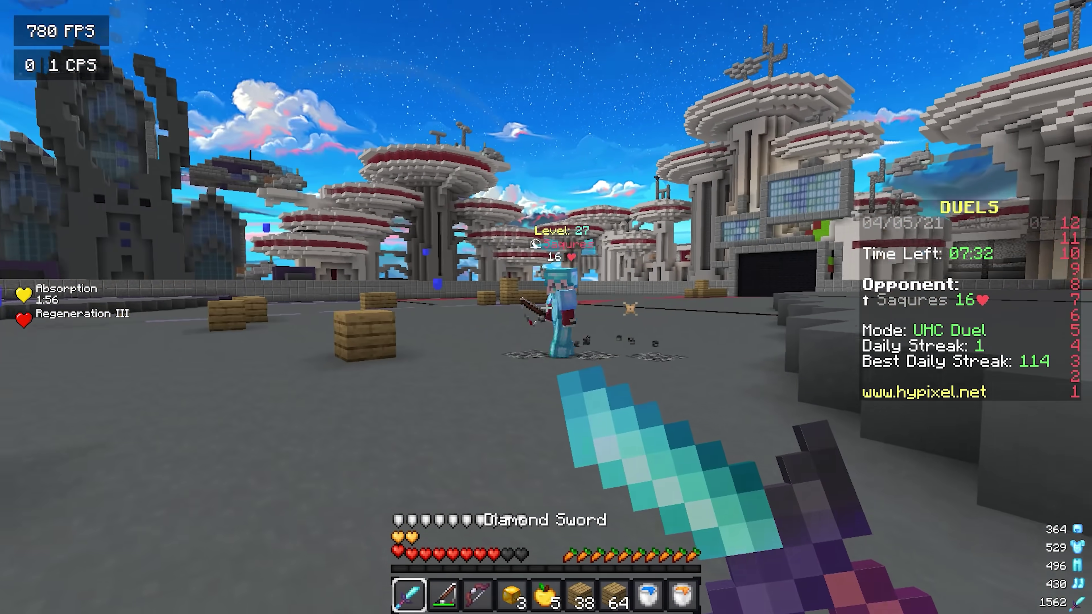
Hook the opponent with the fishing rod and follow up with diamond sword hits.
key(2)
right_click(546, 308)
key(1)
click(546, 307)
click(546, 307)
click(545, 307)
click(546, 307)
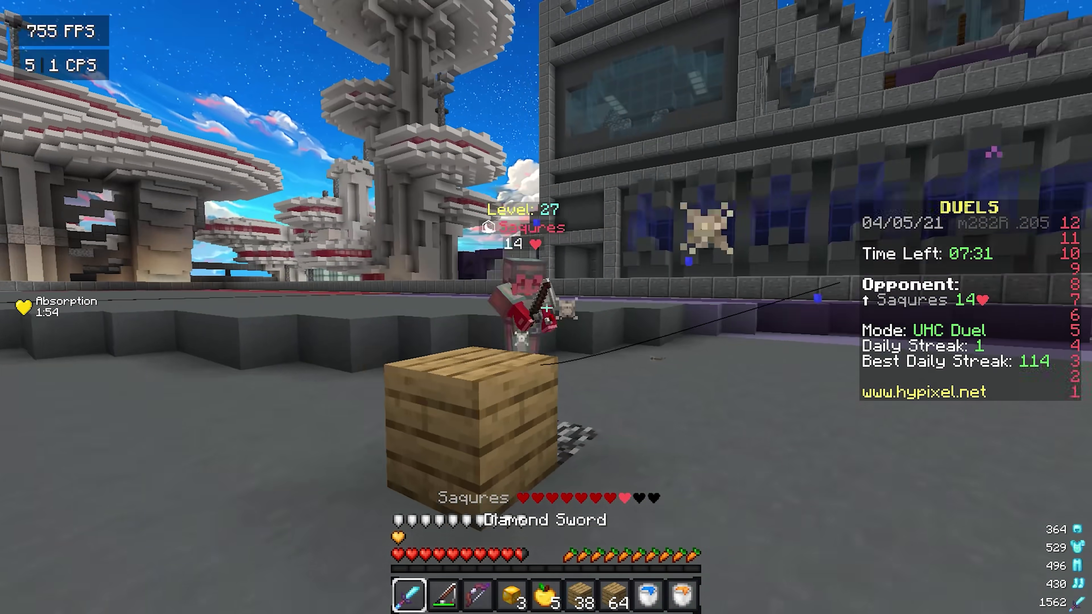
Cast the fishing rod again and land a long sword combo on the opponent beside the plank block.
key(2)
right_click(546, 307)
key(1)
click(546, 307)
click(546, 307)
click(546, 308)
click(546, 307)
click(546, 307)
click(546, 307)
click(546, 308)
click(545, 307)
click(546, 308)
click(546, 307)
click(546, 307)
click(546, 307)
Keep the weakened opponent at range with fishing rod casts and use a golden head in between.
key(2)
right_click(546, 308)
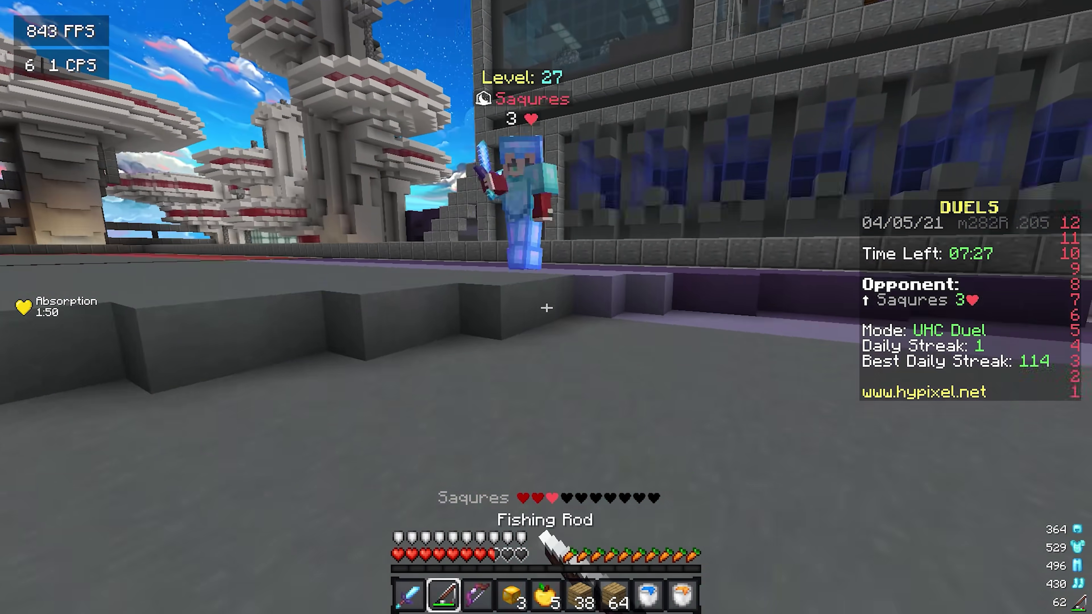
right_click(546, 307)
key(4)
right_click(546, 308)
key(1)
key(2)
right_click(546, 308)
key(1)
Strike the low-health opponent repeatedly with the diamond sword to finish the duel.
click(546, 307)
click(546, 308)
click(546, 308)
click(546, 308)
click(545, 308)
click(546, 308)
click(545, 307)
click(546, 308)
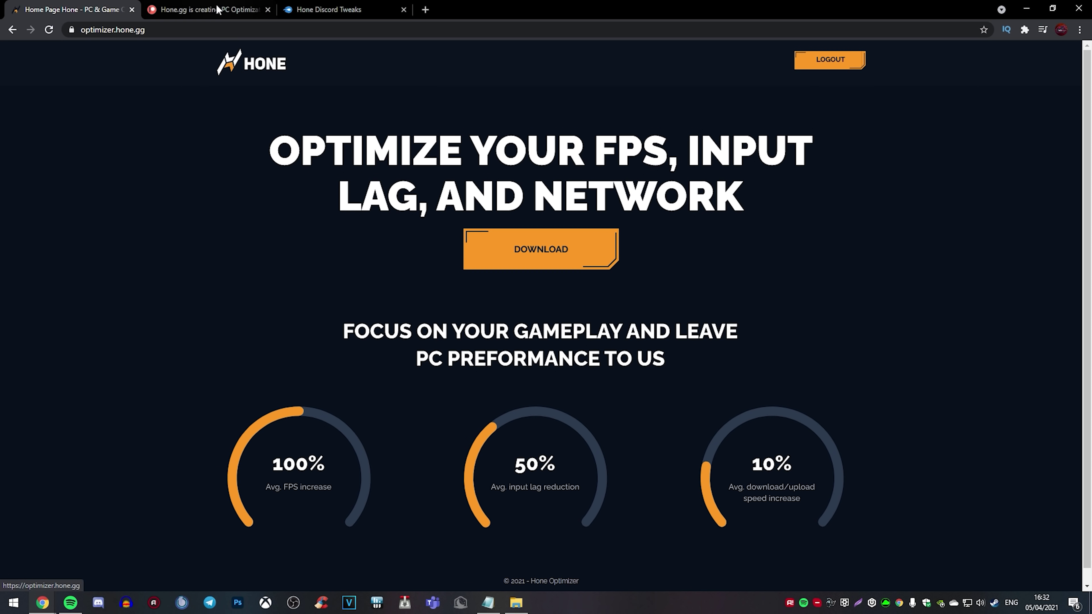
In the browser, review the membership levels on Hone's support page and return to the Hone home page.
click(206, 6)
scroll(284, 211, up, 2)
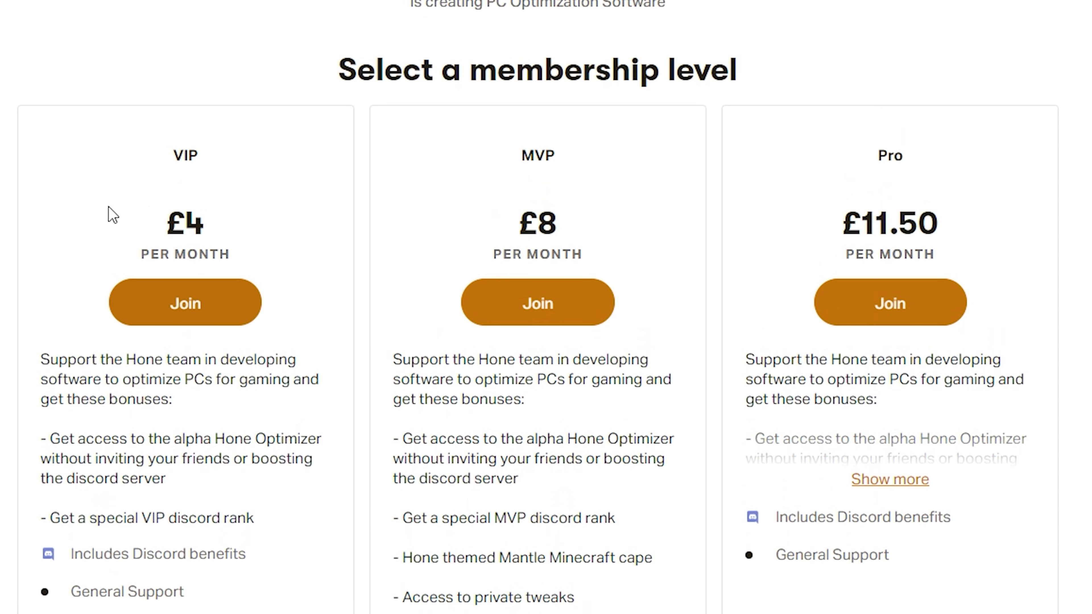
click(73, 9)
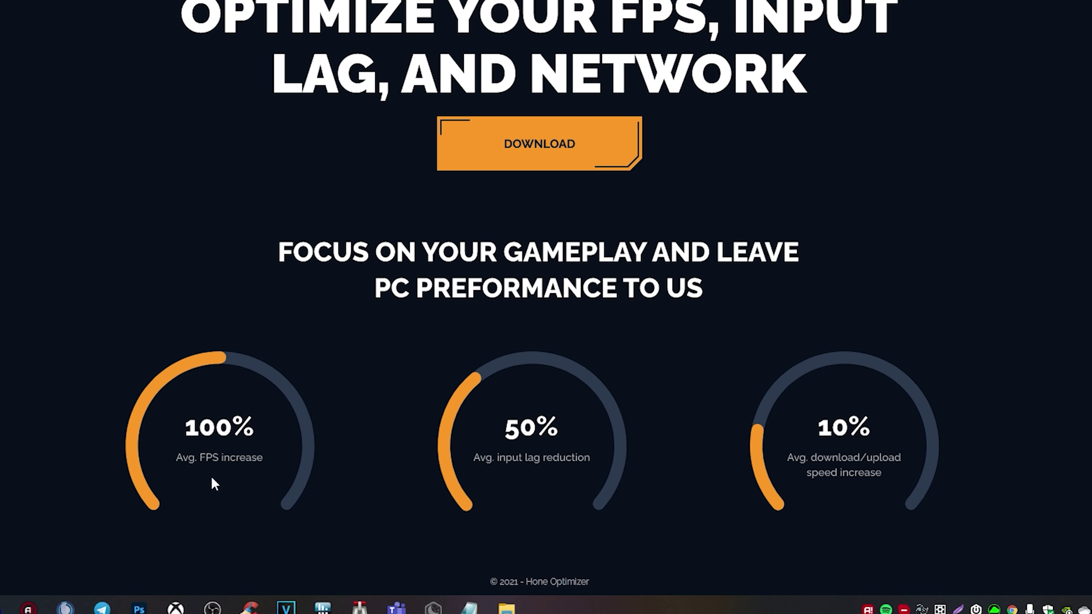
Download the HoneOptimizer application and save it in the Downloads folder.
click(451, 144)
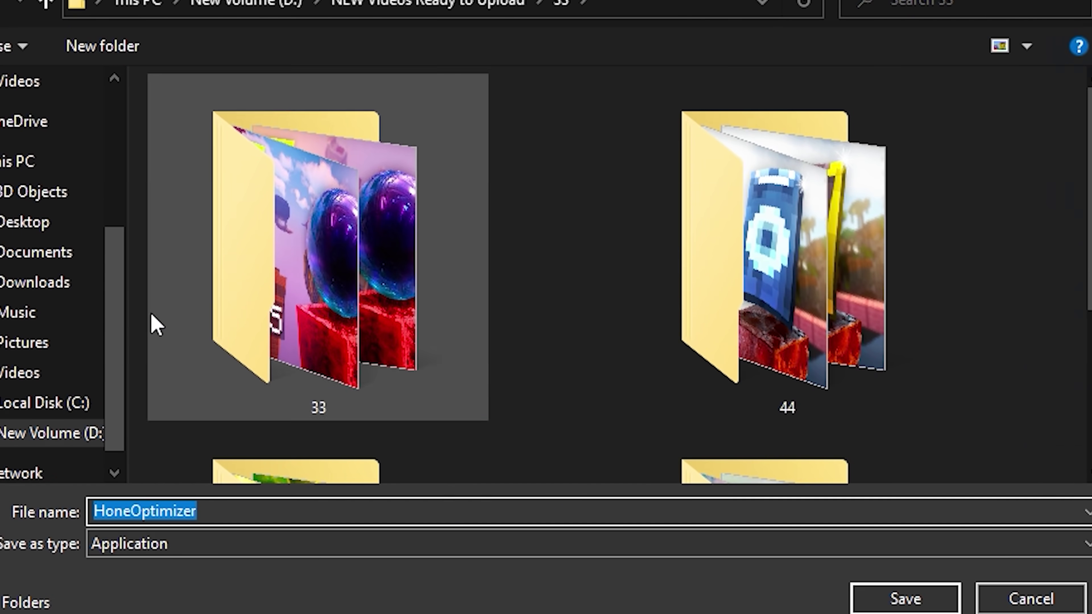
click(48, 283)
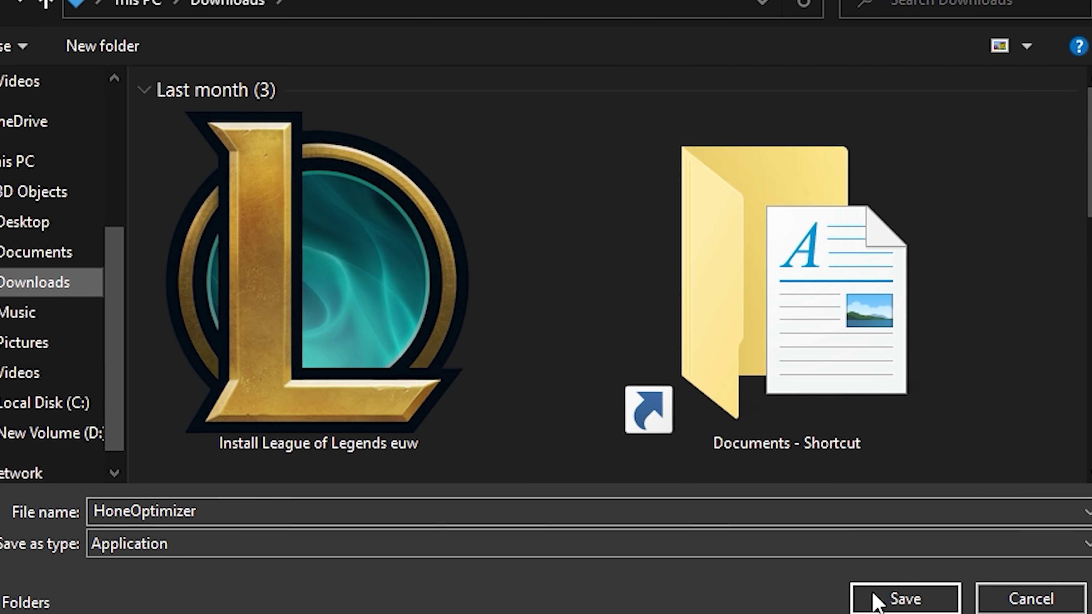
click(886, 602)
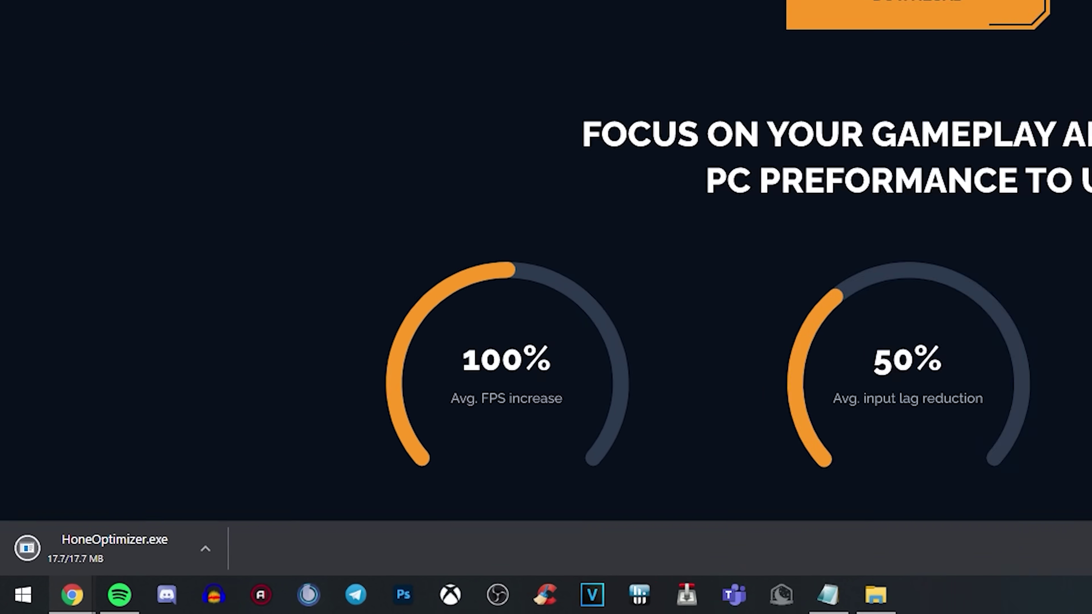
Run HoneOptimizer.exe with permission to make changes, install Hone in the default folders with a desktop shortcut, and launch it on finishing.
click(140, 546)
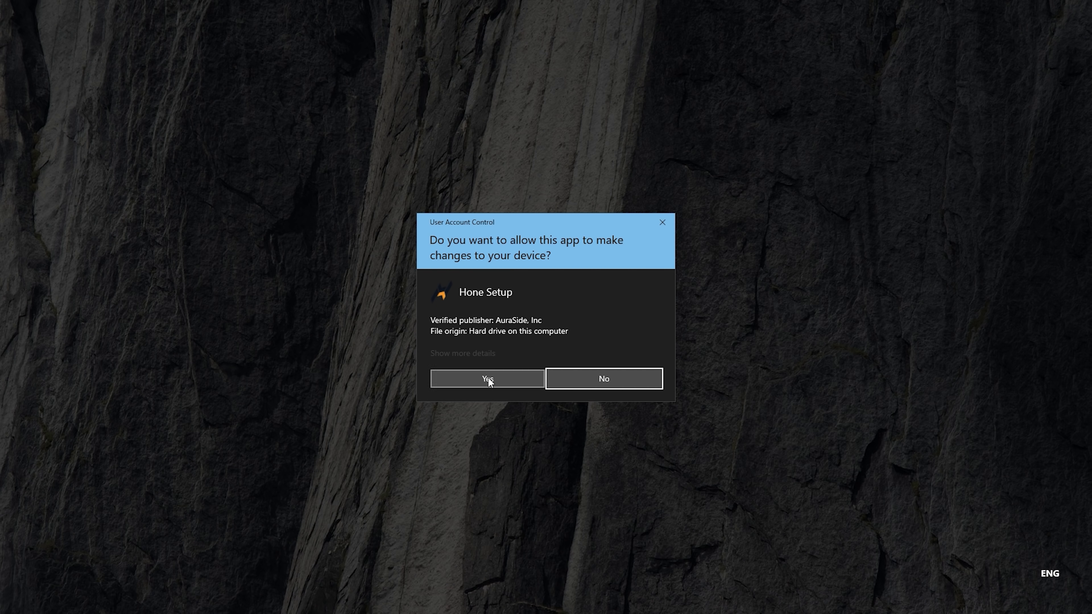
click(484, 383)
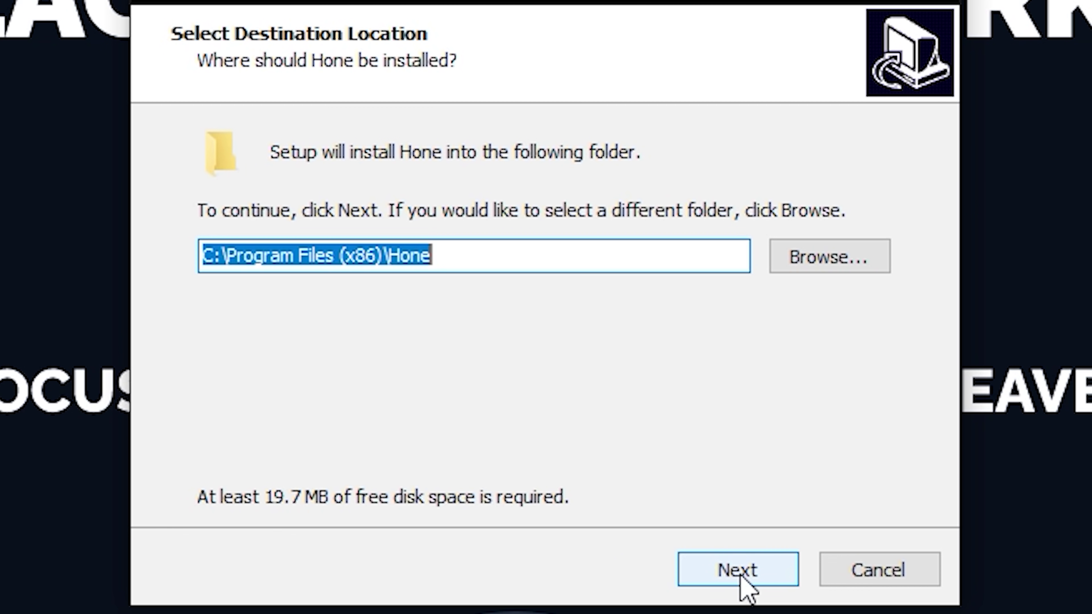
click(740, 575)
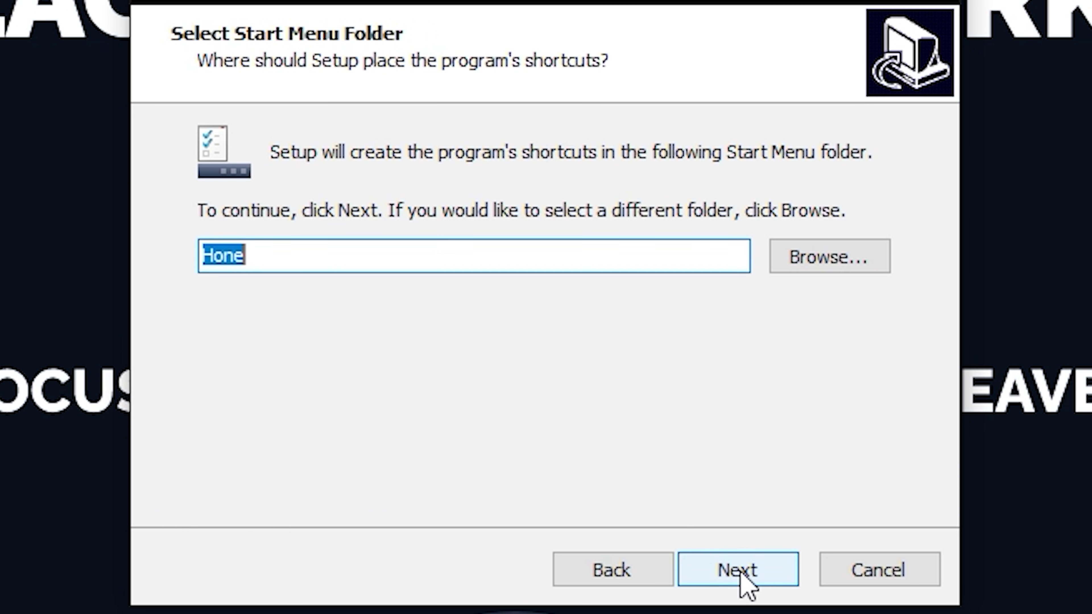
click(758, 563)
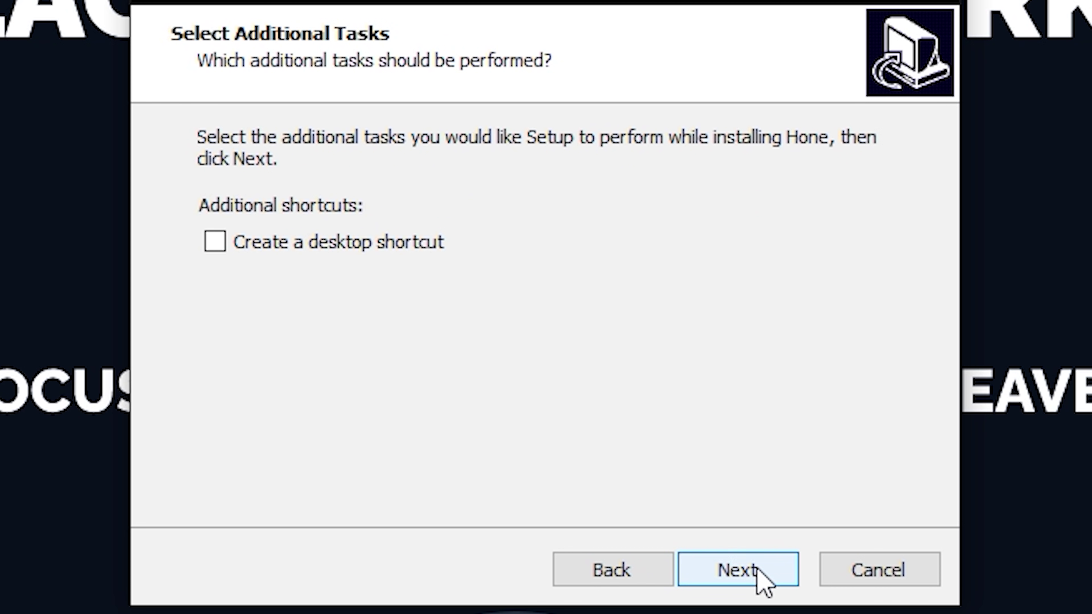
click(263, 243)
click(740, 567)
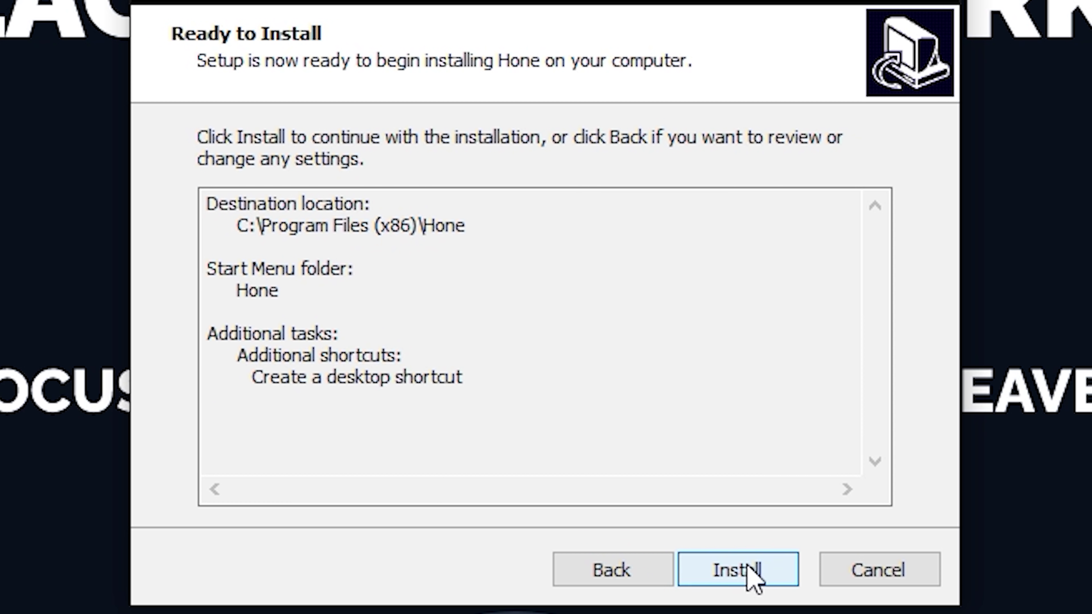
click(743, 571)
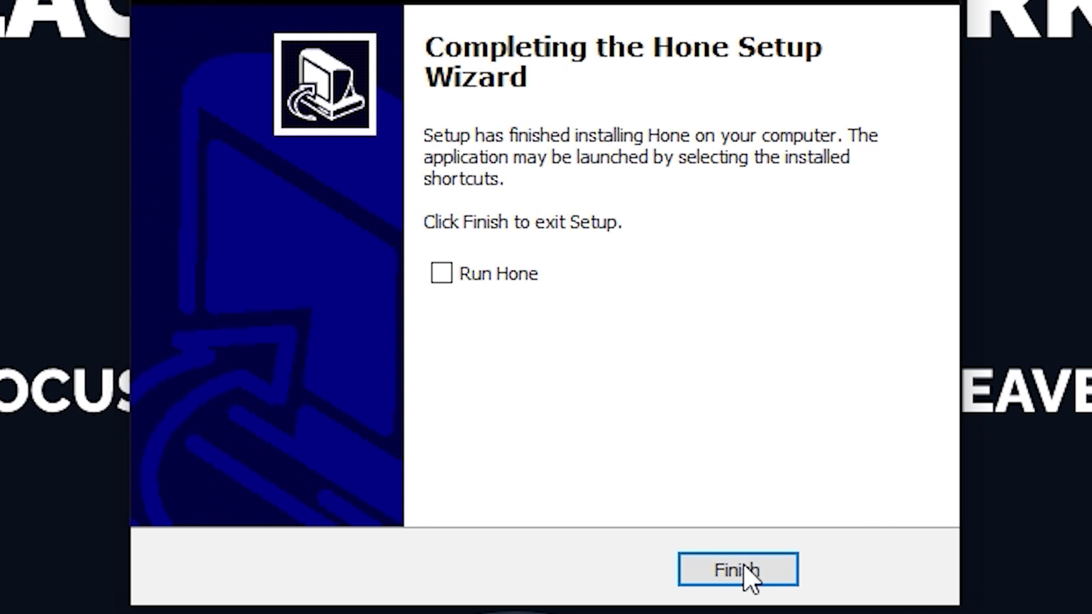
click(485, 278)
click(732, 573)
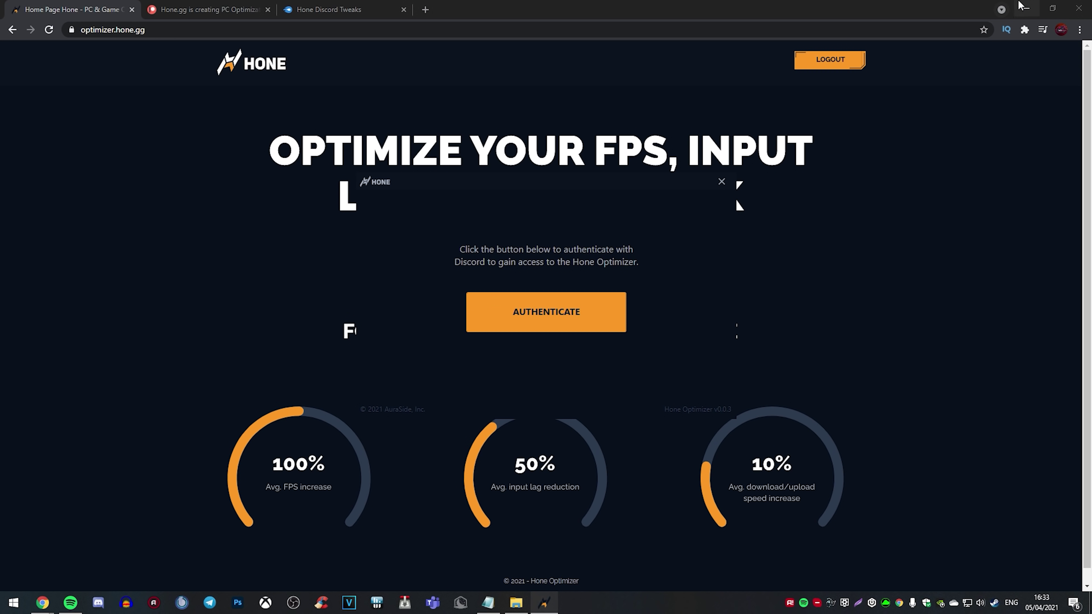
Minimize the browser and authenticate the Hone Optimizer with Discord.
click(1026, 9)
drag(531, 176, 542, 177)
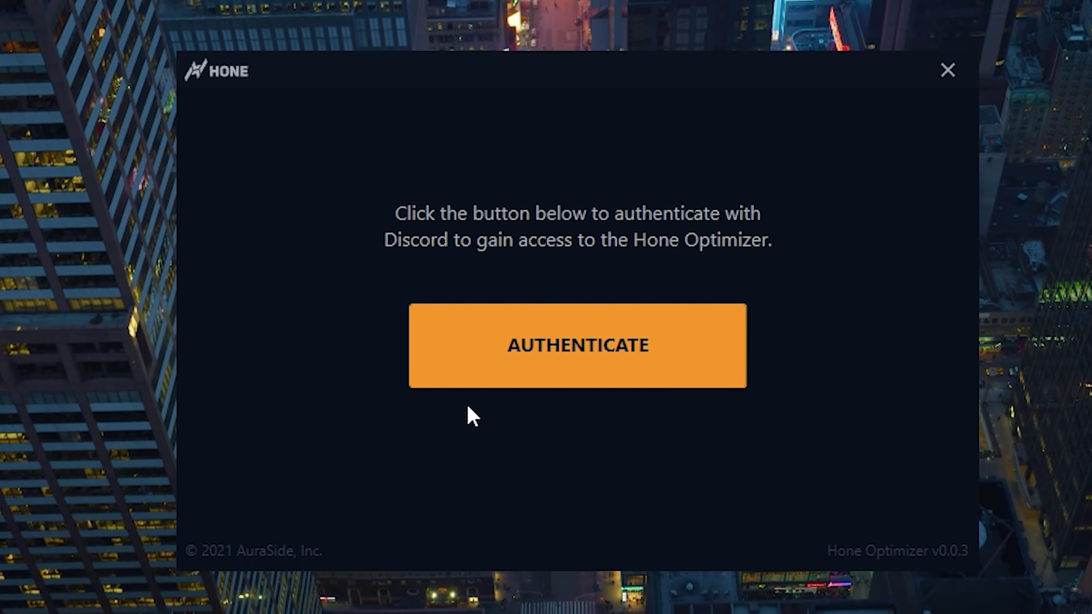
click(579, 378)
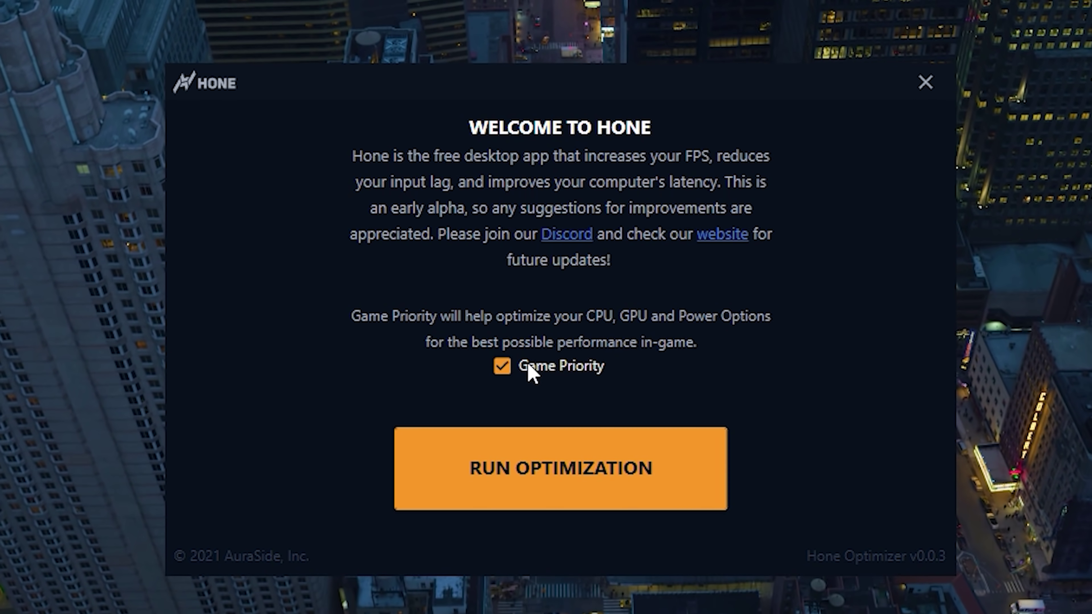
Run the Hone optimization with Game Priority enabled.
click(503, 369)
click(503, 369)
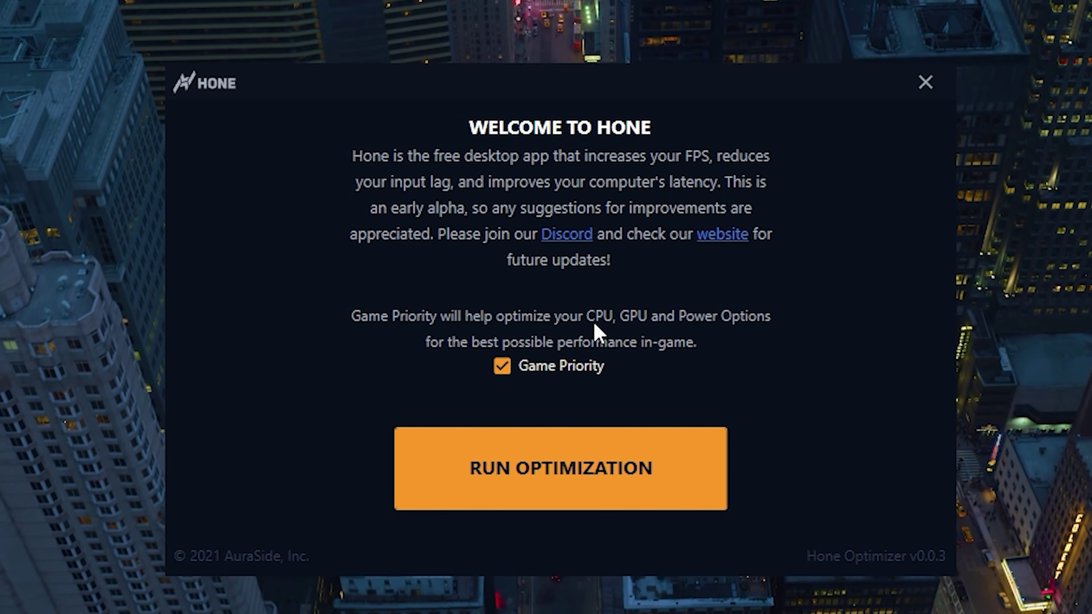
click(527, 458)
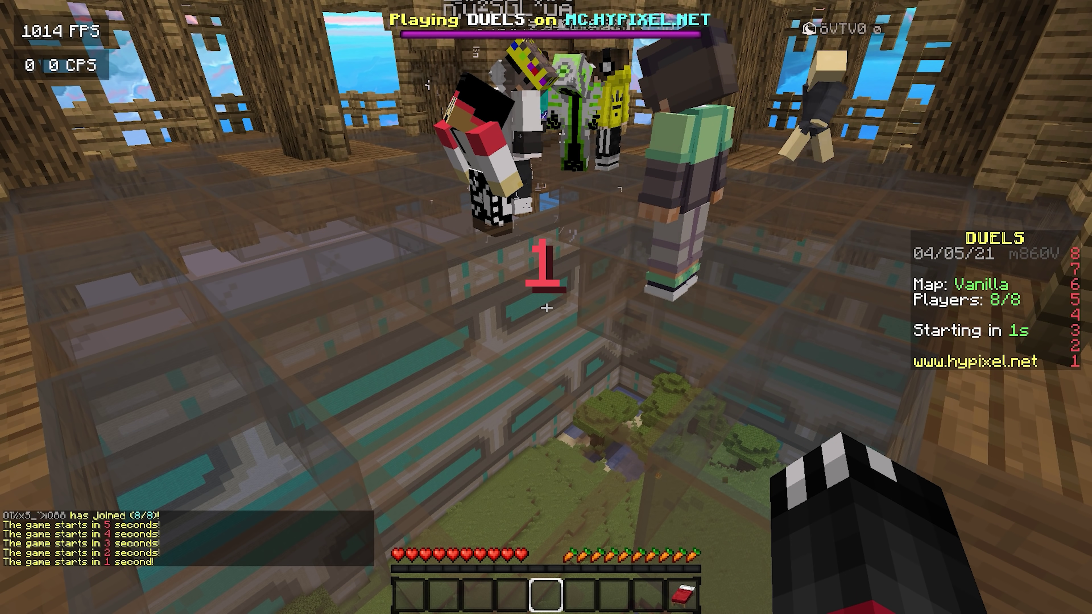
In Minecraft, arrange the hotbar from slot 2 onward: fishing rod, bow, golden head, golden apples, two stacks of planks, water bucket, lava bucket.
key(e)
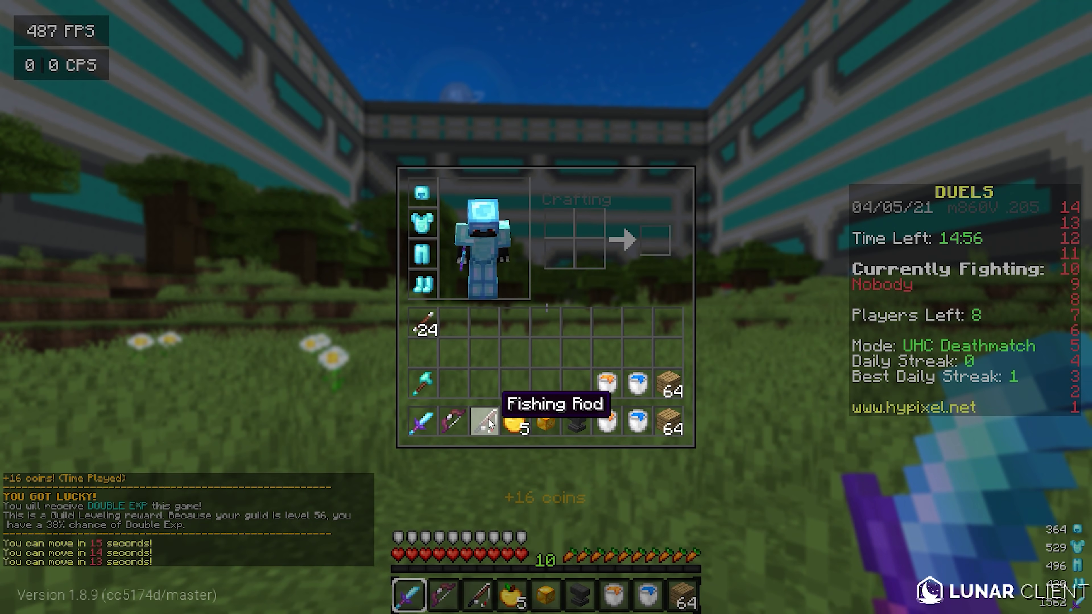
key(2)
key(4)
shift+click(576, 421)
key(9)
key(6)
key(7)
key(e)
Look at the character in third-person view and return to first-person view.
key(F5)
key(F5)
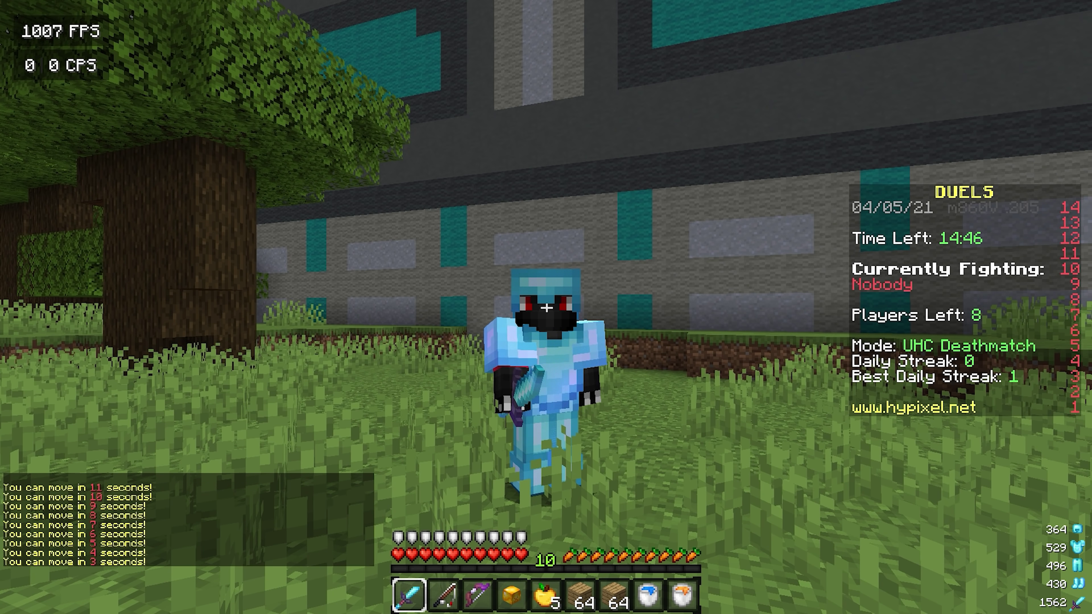
key(F5)
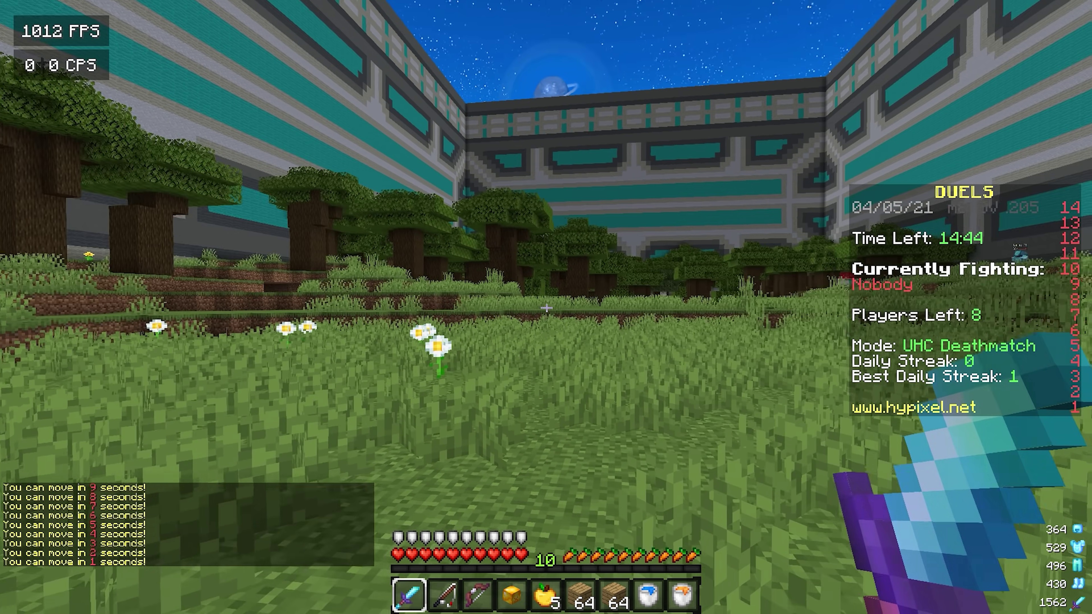
Advance into the deathmatch arena and attack the nearby opponent with the diamond sword.
key(6)
key(w)
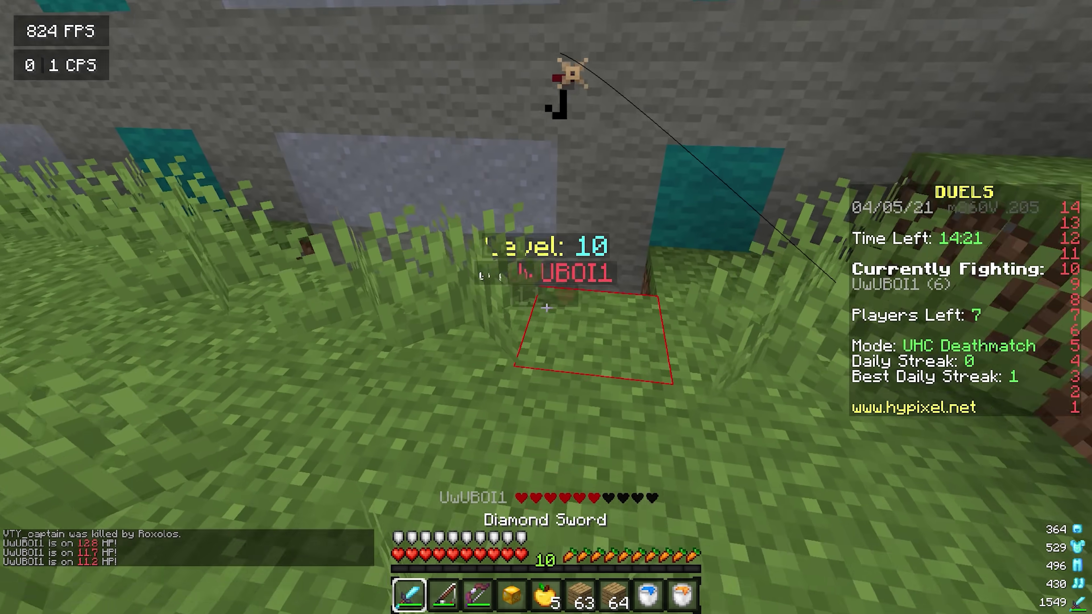
click(546, 307)
click(545, 308)
click(546, 308)
click(546, 308)
click(546, 307)
Cast the fishing rod at the fleeing opponent in the stone tunnel and resume attacking with the diamond sword.
key(2)
right_click(546, 307)
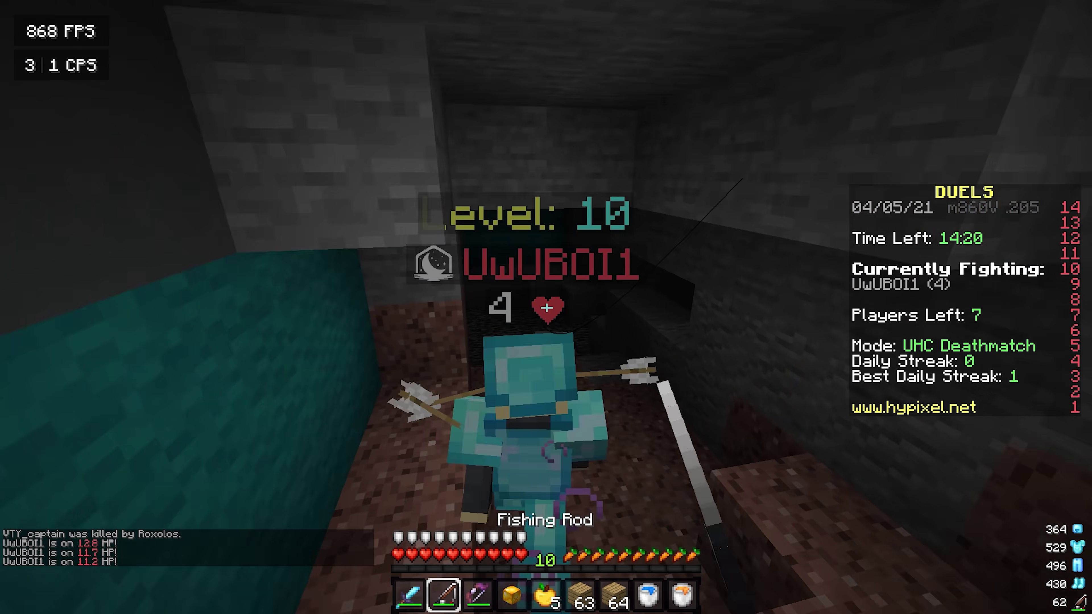
right_click(545, 308)
key(1)
click(546, 307)
click(546, 307)
click(545, 308)
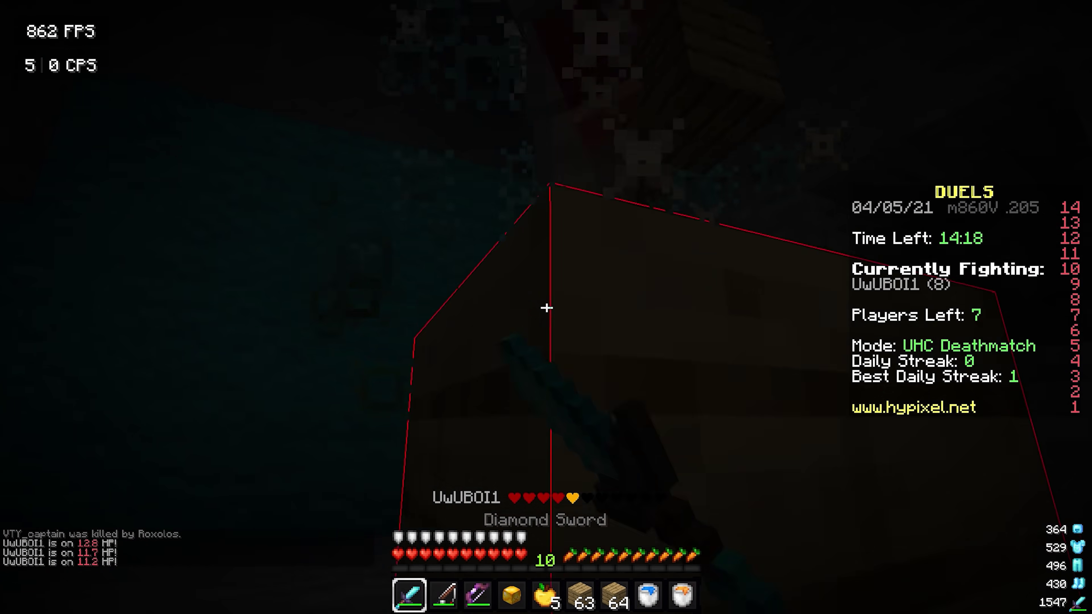
click(546, 307)
click(546, 307)
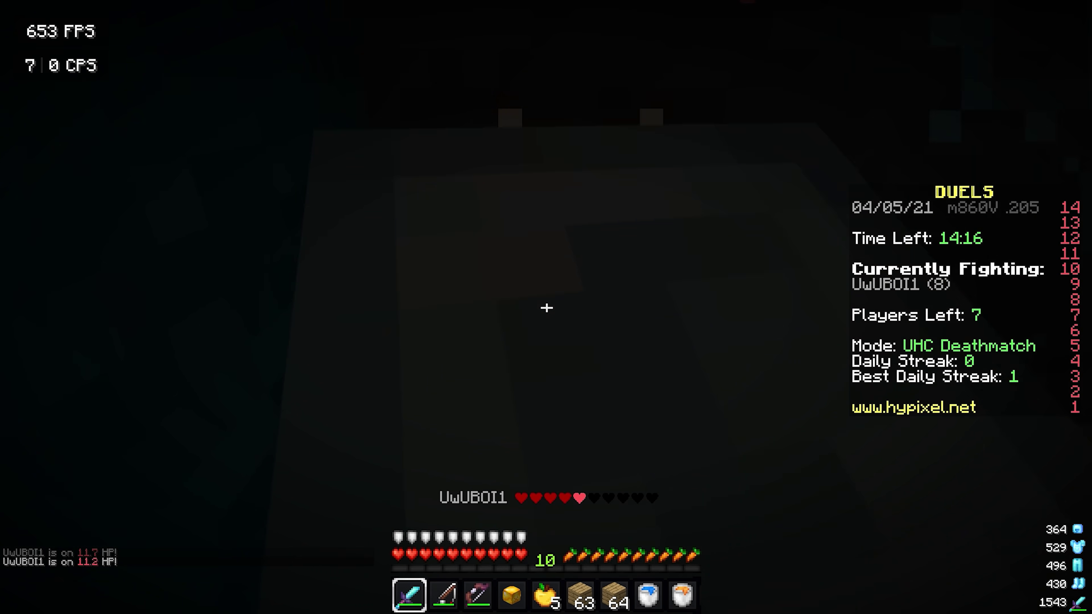
Attack the armoured opponent in the dark stone cave repeatedly with the diamond sword.
click(546, 307)
click(546, 308)
click(546, 308)
click(545, 308)
click(545, 308)
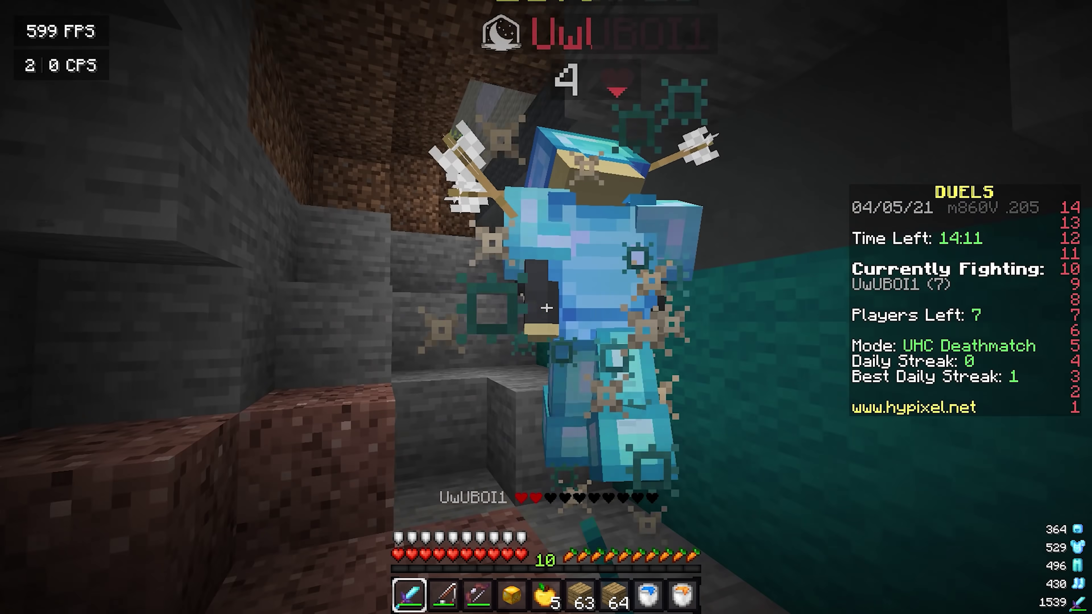
click(546, 308)
click(546, 307)
click(546, 307)
click(546, 308)
click(546, 307)
click(546, 307)
click(546, 307)
right_click(546, 308)
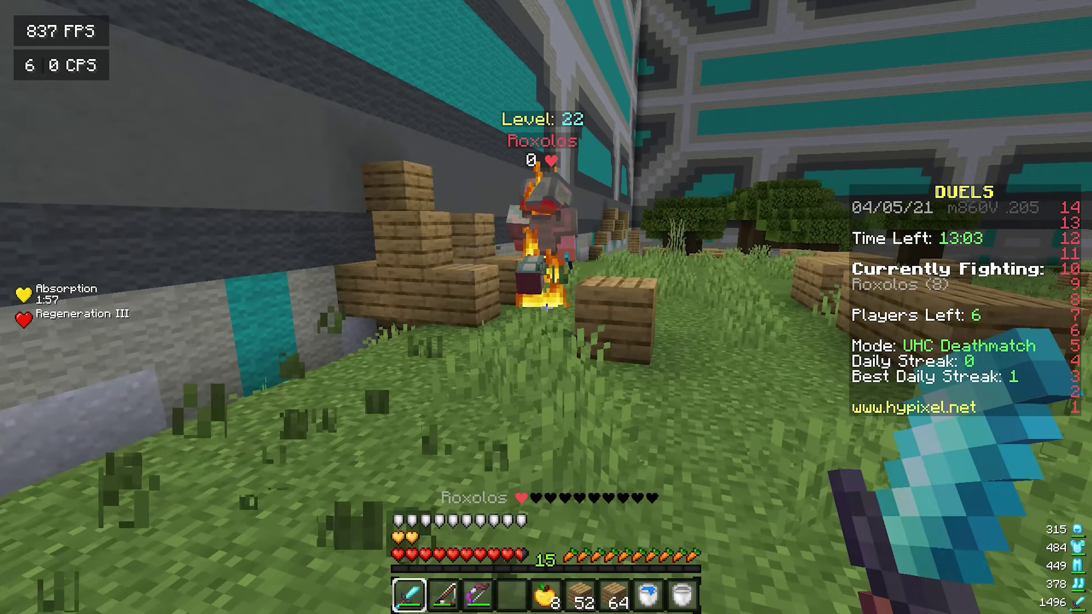
Place oak planks on the grass beside the burning opponent.
key(6)
right_click(546, 308)
right_click(546, 308)
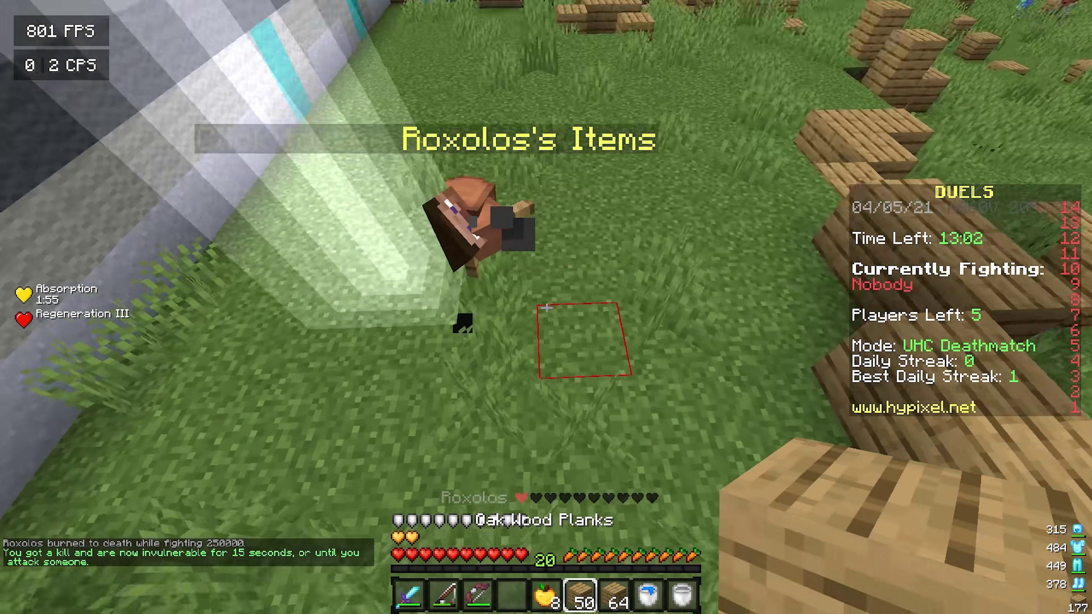
Loot golden apples, oak planks, a diamond sword, bow, chestplate and boots from the fallen opponent beside the arena wall.
key(1)
right_click(546, 308)
shift+click(543, 168)
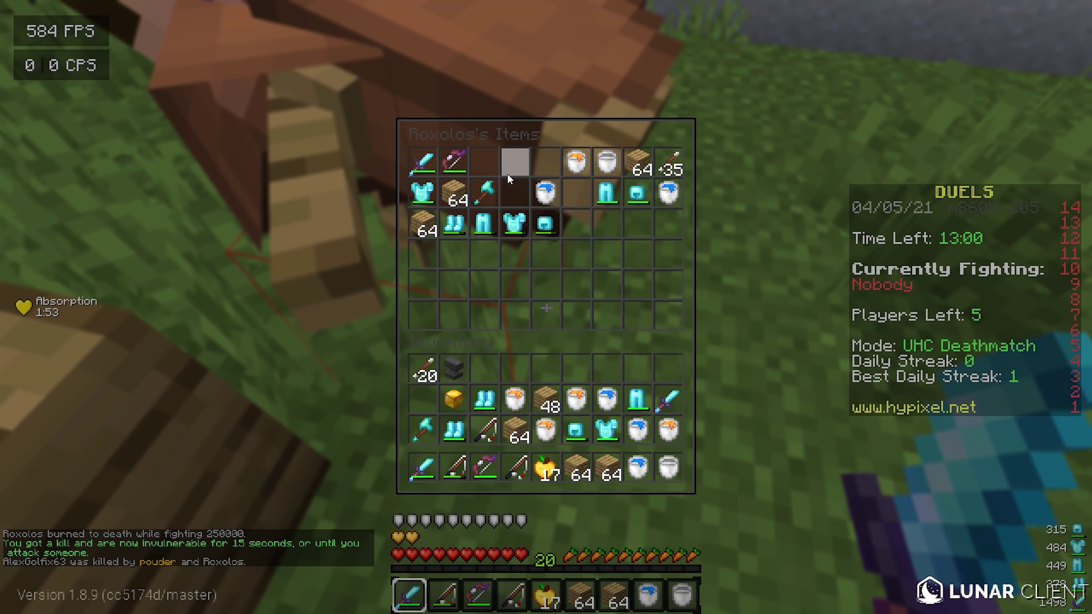
shift+click(455, 220)
key(e)
right_click(546, 308)
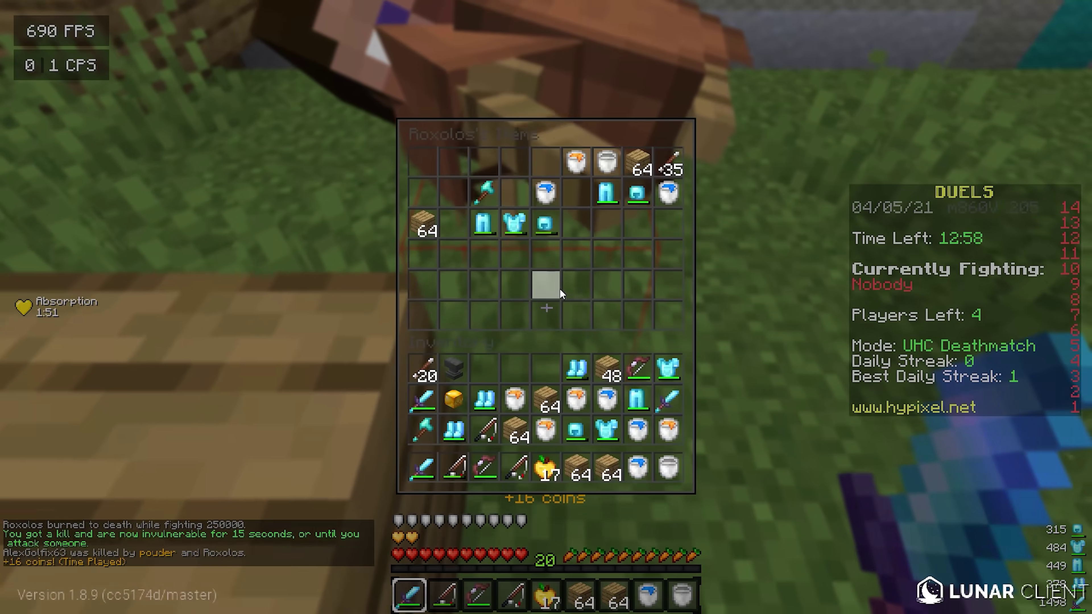
key(e)
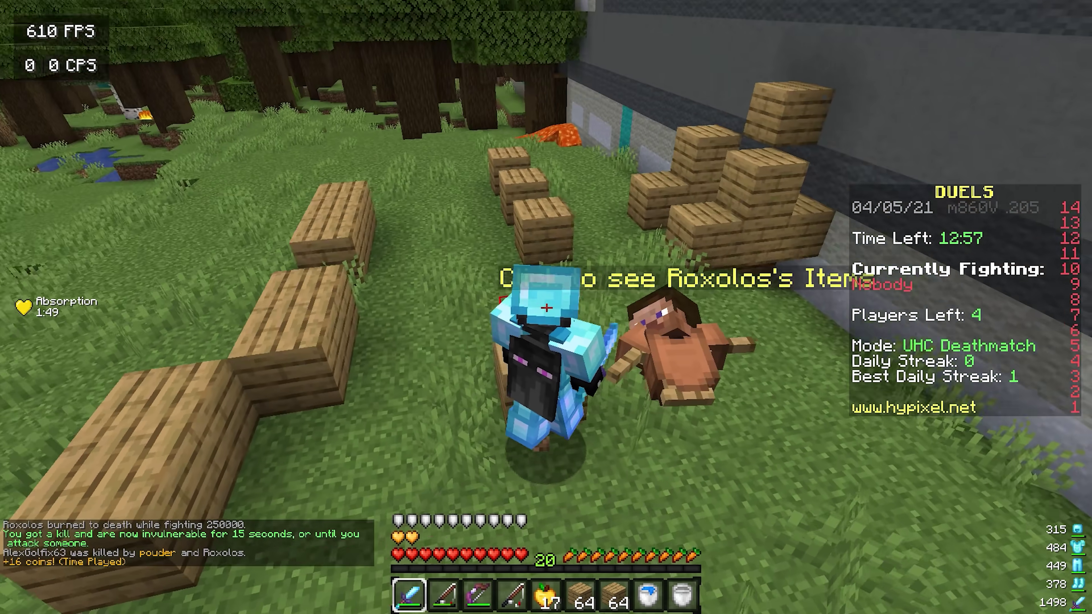
Scoop up the lava beside the arena wall with the empty bucket from hotbar slot 9.
key(9)
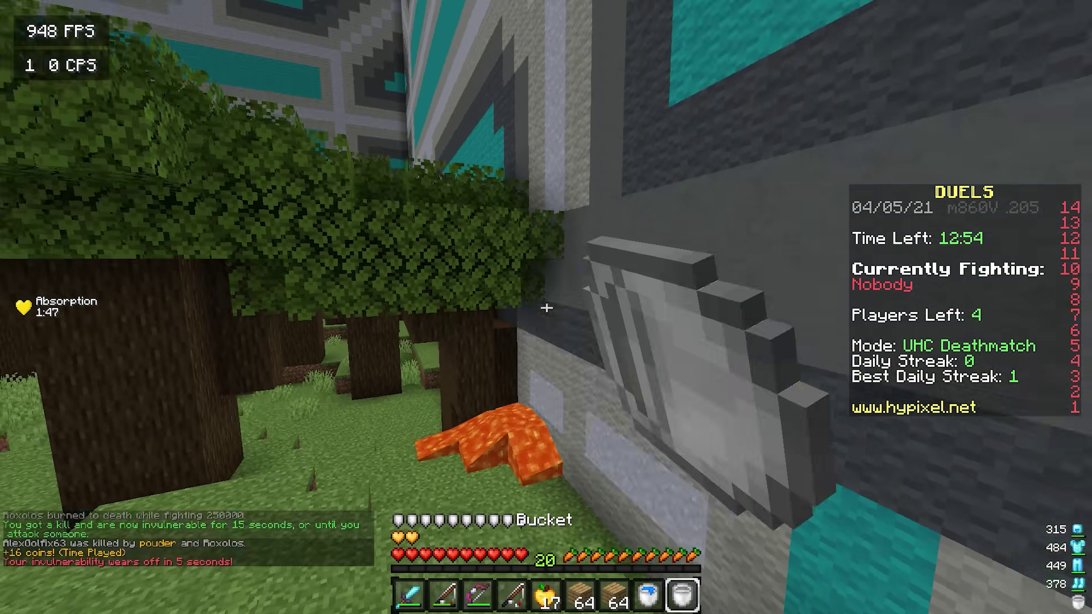
right_click(546, 308)
right_click(546, 308)
Move the golden head from the inventory into hotbar slot 4.
key(e)
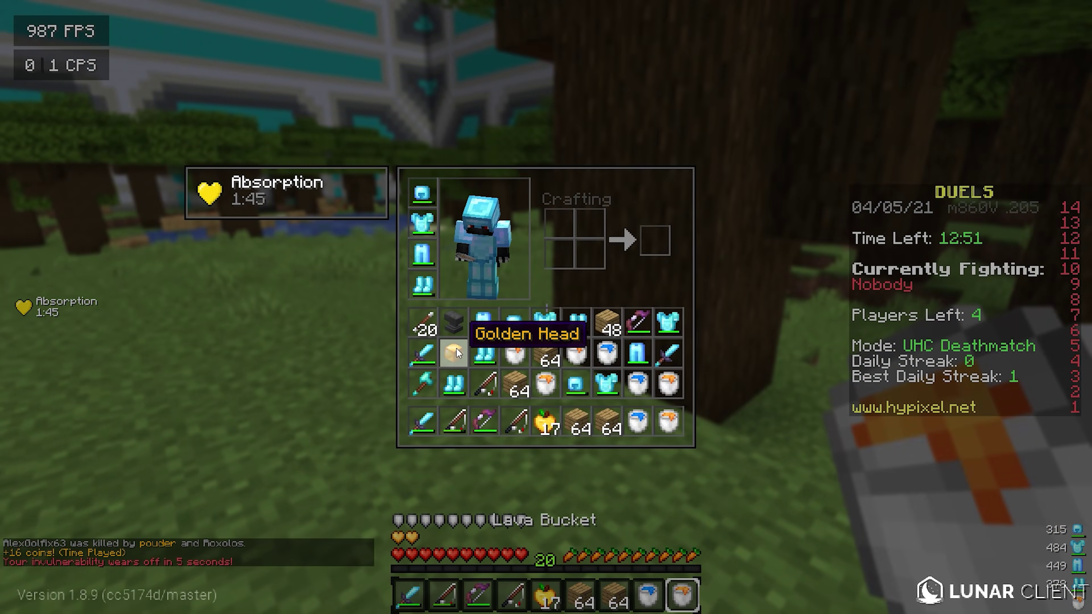
key(4)
key(e)
key(e)
key(e)
Cross the grass field towards the remaining opponents with oak planks in hand, placing blocks and checking the inventory on the way.
key(6)
right_click(546, 308)
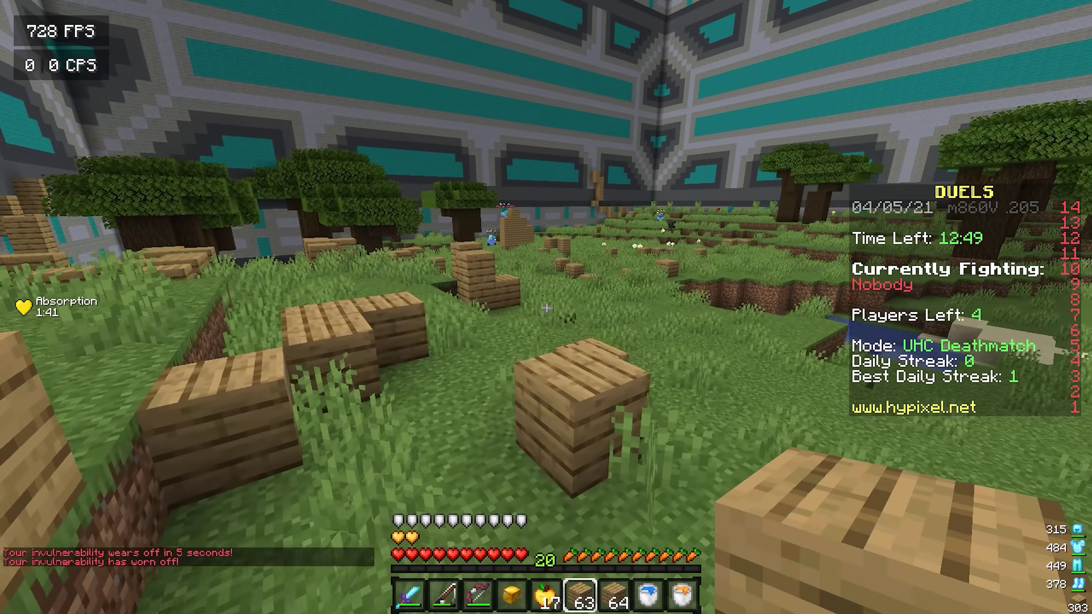
key(w)
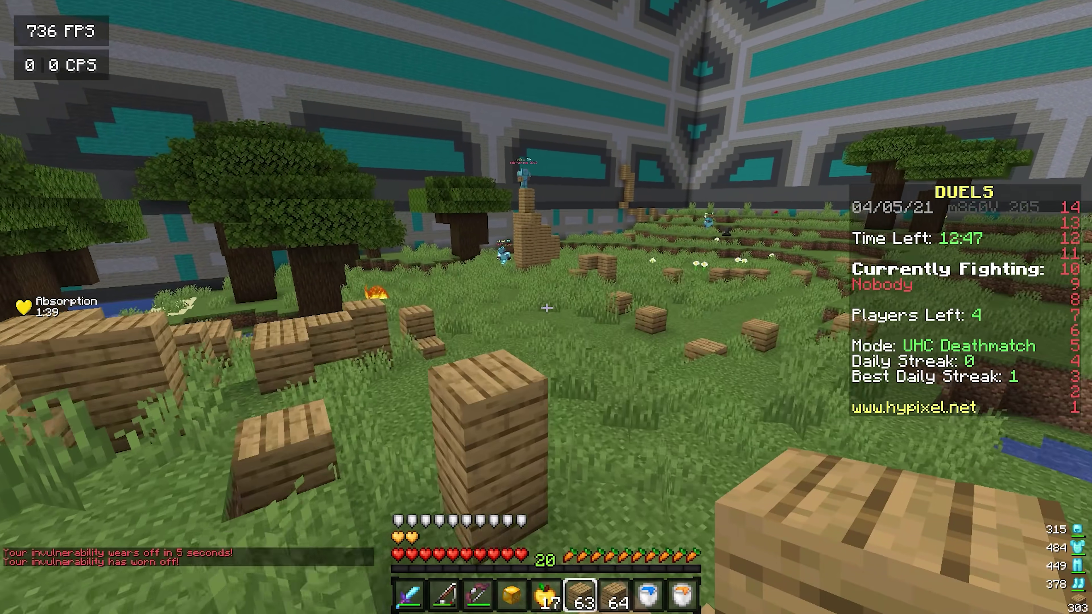
key(w)
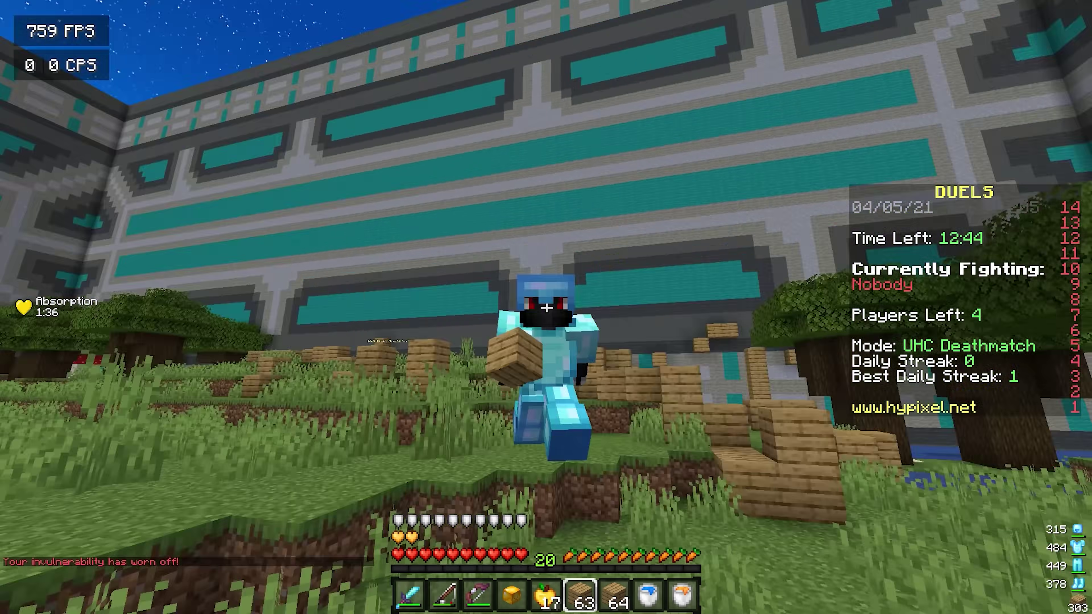
right_click(546, 308)
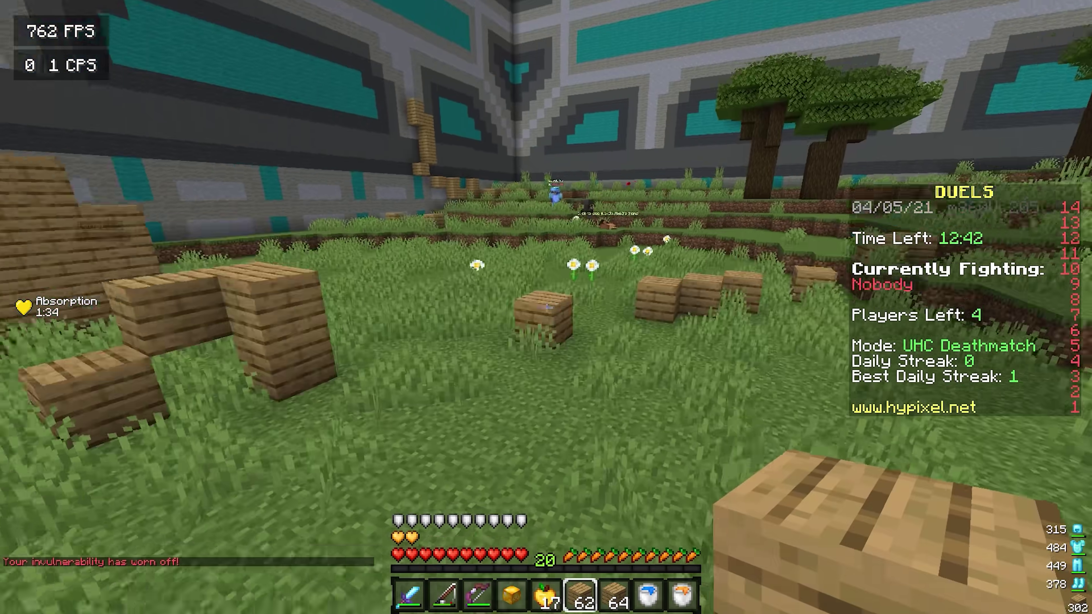
key(w)
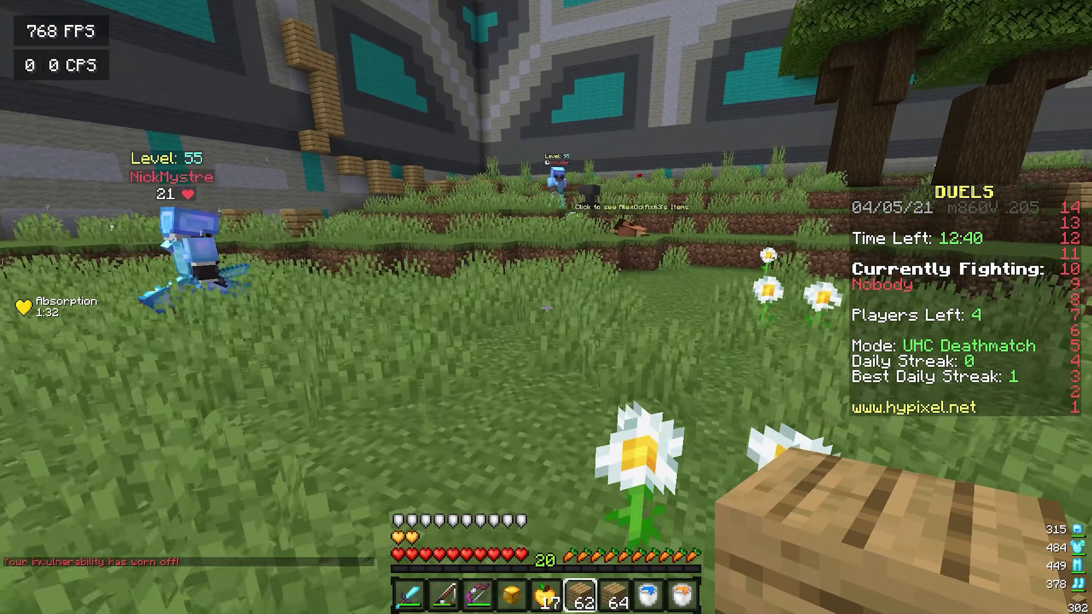
key(e)
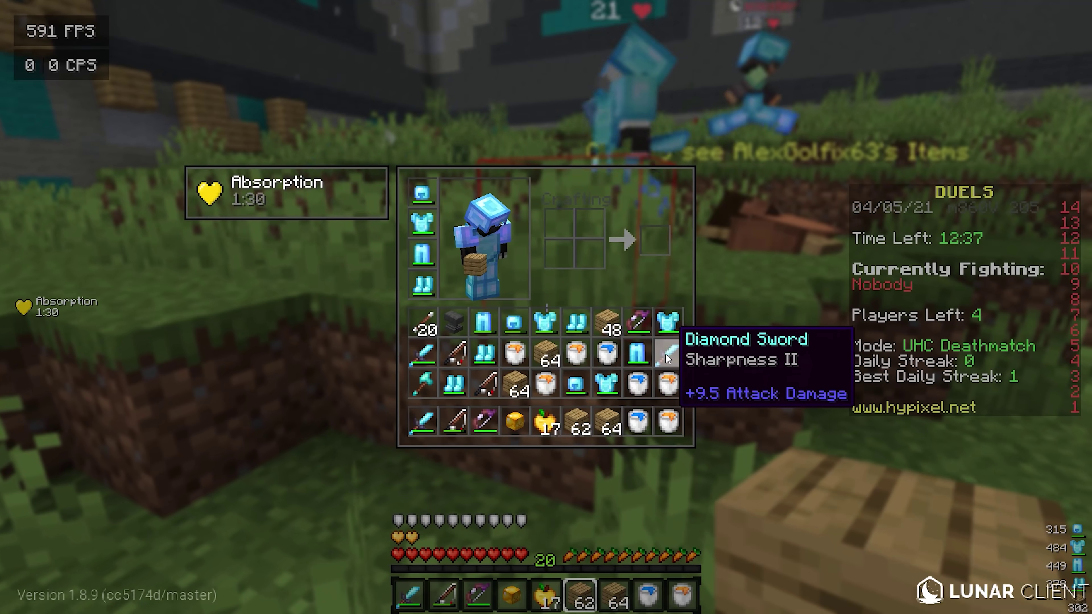
key(e)
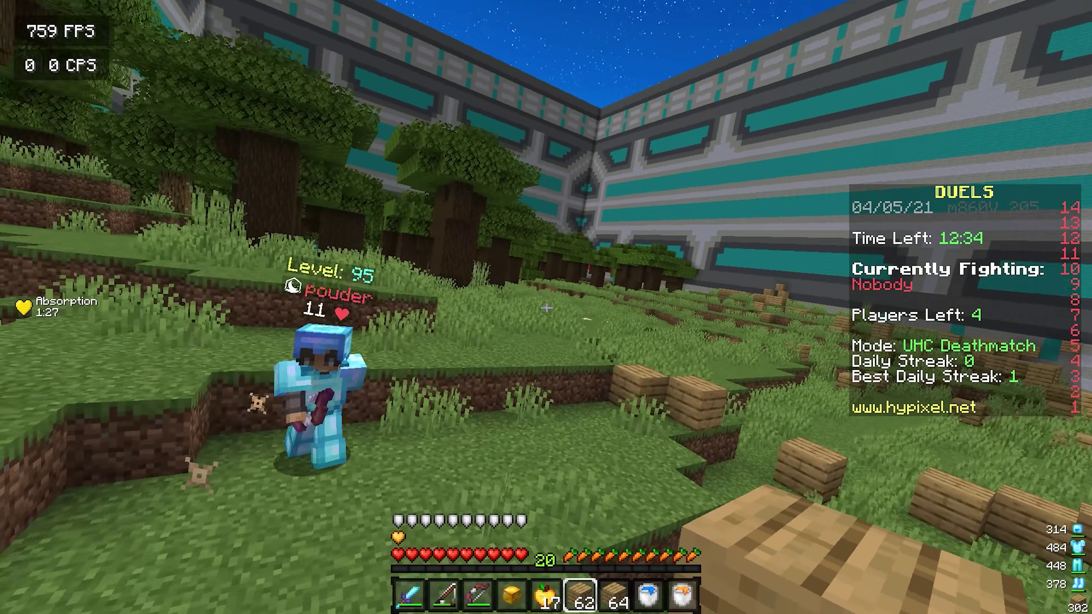
Attack the Level 95 opponent on the grass terrace with the diamond sword.
key(2)
key(1)
click(546, 308)
click(546, 308)
click(546, 307)
click(546, 307)
click(546, 308)
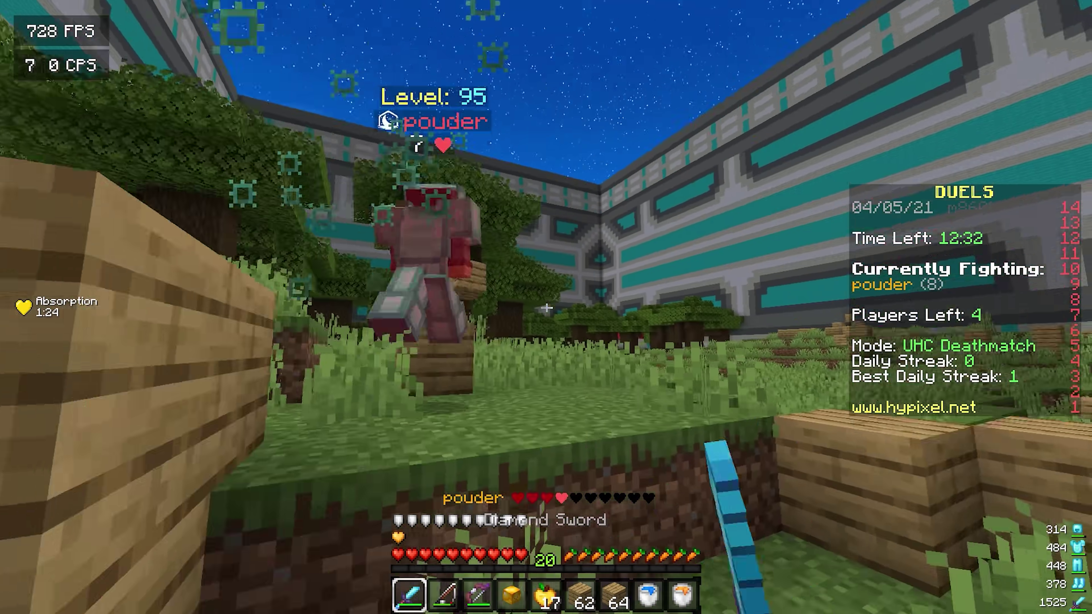
Place oak planks while chasing the Level 95 opponent to the pond, alternating between planks and sword.
key(6)
right_click(547, 307)
key(1)
key(6)
right_click(546, 308)
right_click(546, 307)
key(1)
key(6)
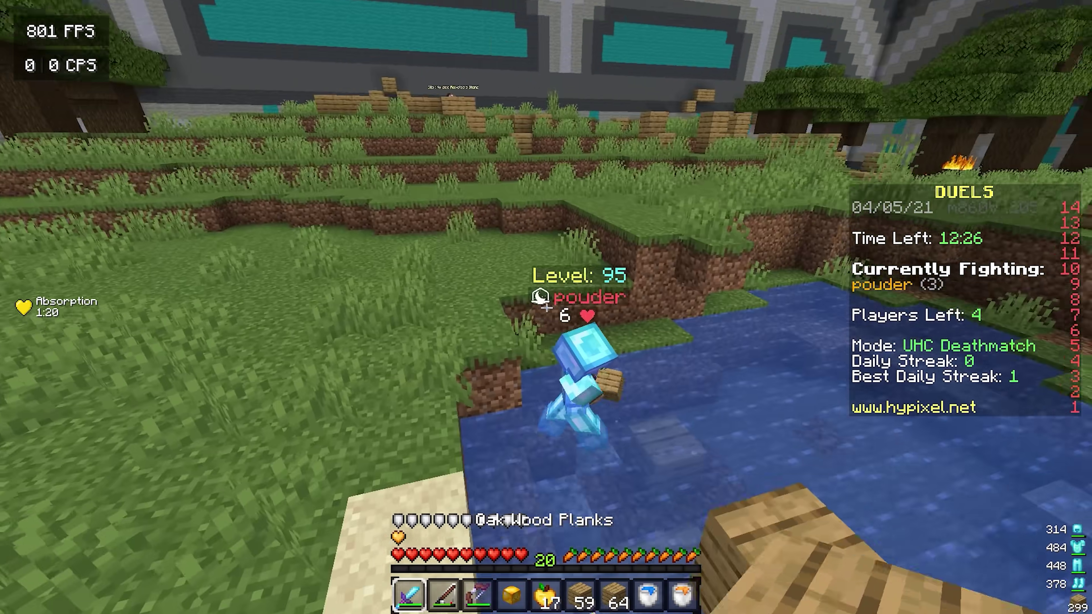
Strike the Level 95 opponent at the pond with the diamond sword and pursue onto the grass.
key(1)
click(546, 308)
click(546, 307)
click(547, 308)
click(547, 308)
click(546, 308)
click(546, 307)
click(547, 307)
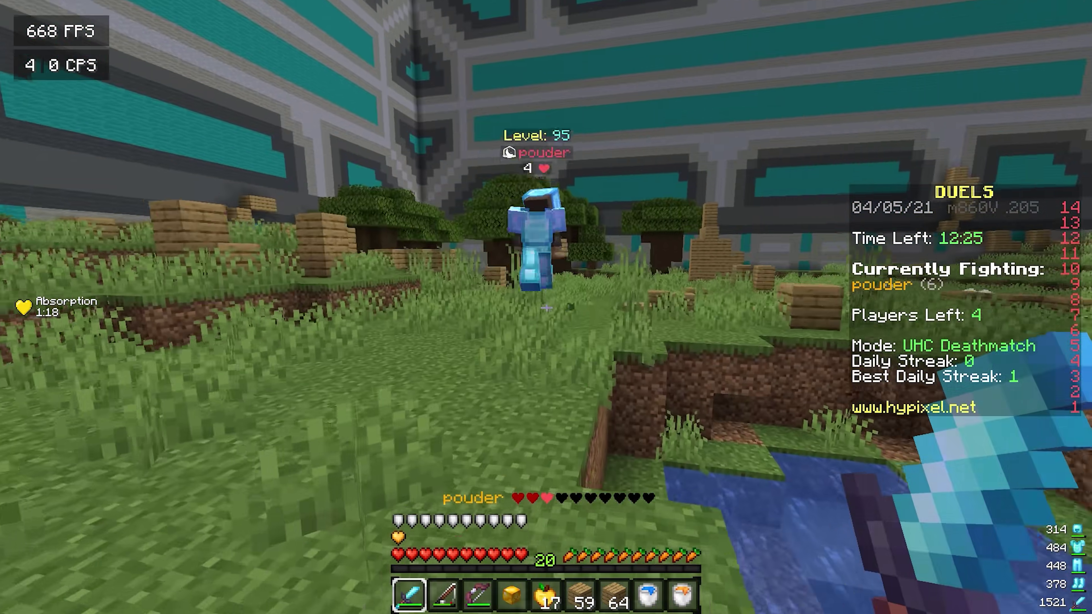
Place an oak plank block during the chase and resume attacking the fleeing opponent with the diamond sword.
key(6)
right_click(546, 308)
key(1)
click(546, 308)
click(546, 308)
click(546, 307)
click(547, 308)
click(546, 308)
click(546, 308)
click(546, 307)
Place another oak plank block and keep up a long series of diamond sword attacks on the Level 95 opponent.
key(6)
right_click(546, 308)
key(1)
click(546, 308)
click(546, 307)
click(546, 307)
click(547, 308)
click(546, 308)
click(547, 308)
click(547, 308)
click(546, 308)
click(546, 307)
click(546, 308)
click(547, 307)
click(547, 308)
right_click(547, 307)
click(546, 307)
Use the golden head from slot 4 to heal and return to attacking with the diamond sword.
key(4)
right_click(546, 308)
key(1)
click(546, 308)
click(546, 307)
click(546, 308)
click(546, 308)
click(547, 308)
right_click(546, 307)
click(547, 307)
Cast the fishing rod at the Level 95 opponent and follow up with repeated diamond sword attacks.
key(2)
right_click(546, 308)
key(1)
click(546, 308)
click(546, 307)
click(547, 308)
click(547, 308)
click(546, 307)
click(546, 307)
click(546, 308)
click(546, 308)
click(546, 307)
right_click(546, 307)
click(547, 307)
click(546, 307)
click(547, 307)
Use the bow against the Level 95 opponent and switch back to the diamond sword.
key(3)
right_click(547, 307)
key(1)
Take the golden apples, golden head and diamond sword from the opponent's body in the pond.
right_click(547, 308)
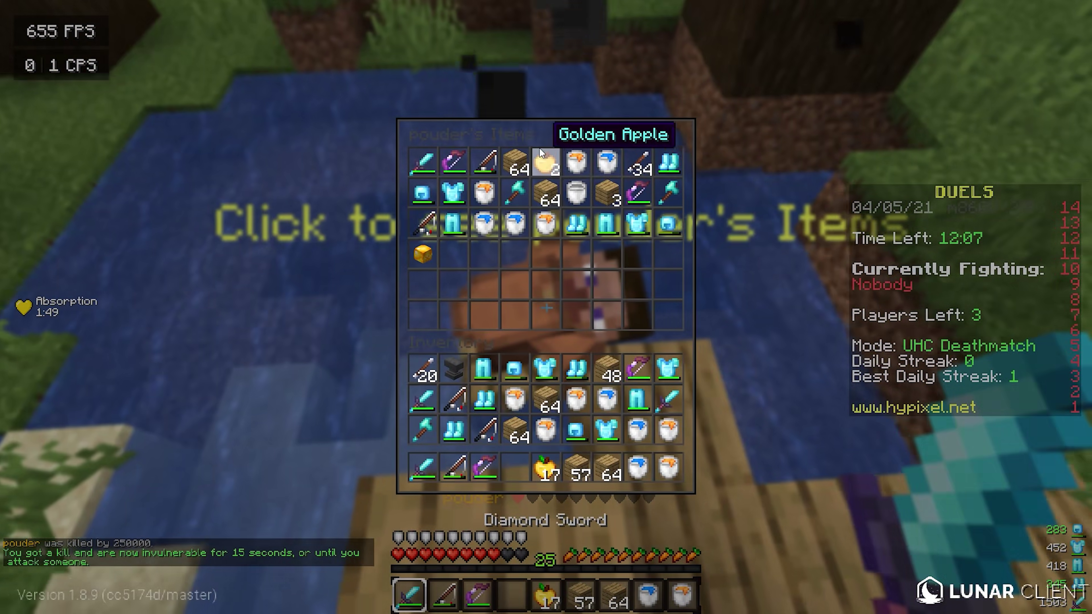
click(426, 164)
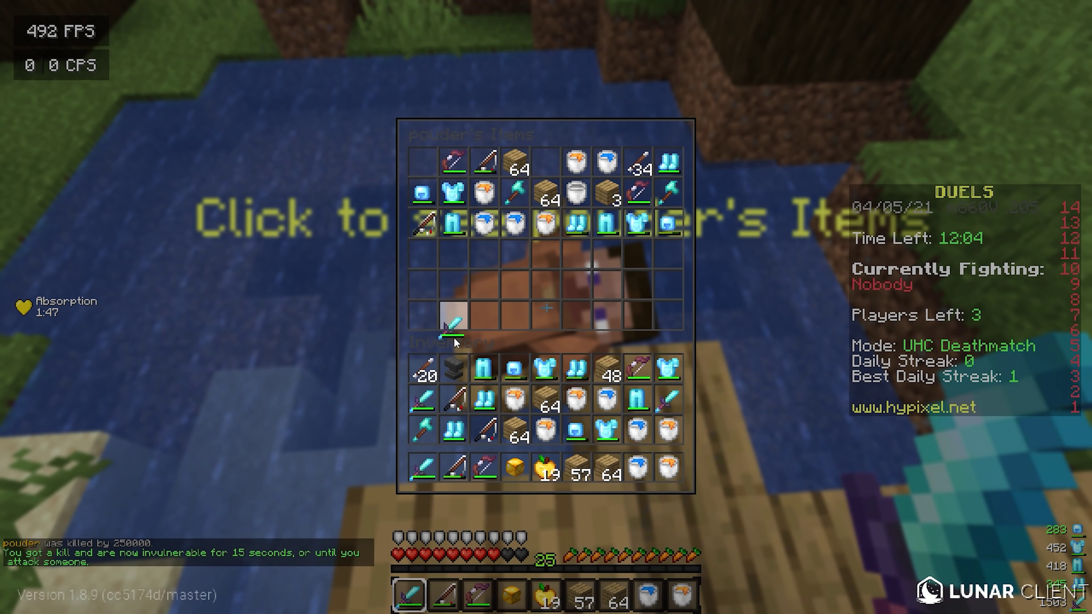
key(Escape)
Replace the worn diamond sword and fishing rod in hotbar slots 1 and 2 with fresh ones.
key(2)
right_click(546, 308)
right_click(546, 307)
shift+click(423, 421)
shift+click(453, 352)
key(1)
key(Escape)
key(e)
key(2)
key(e)
Cycle through the third-person camera views and return to first-person view.
key(F5)
key(F5)
key(F5)
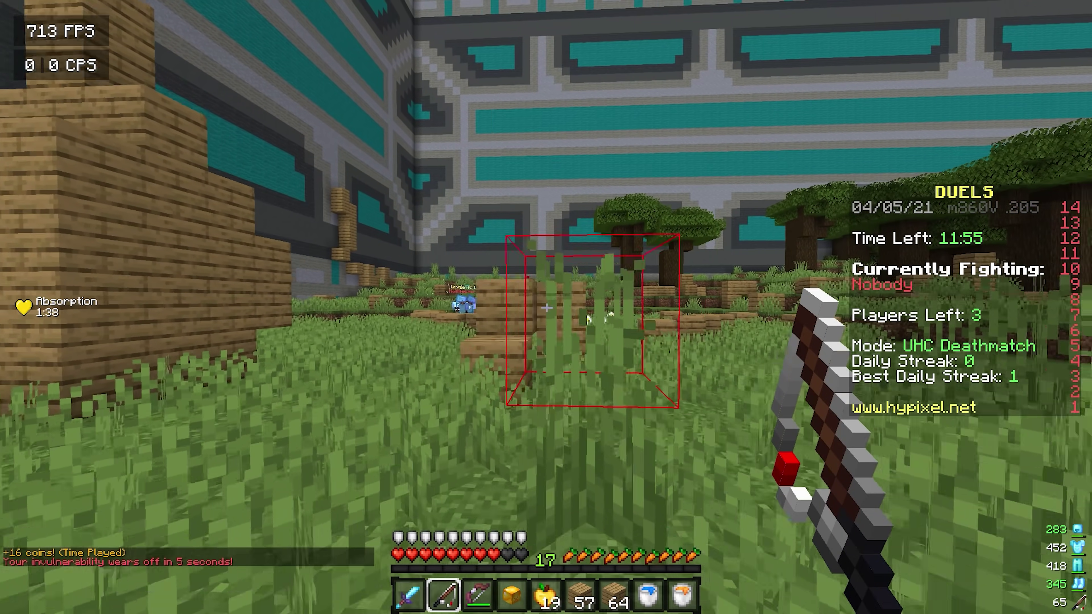
Place oak planks across the grass, eat a golden apple and take the planks in hand again.
key(6)
right_click(547, 308)
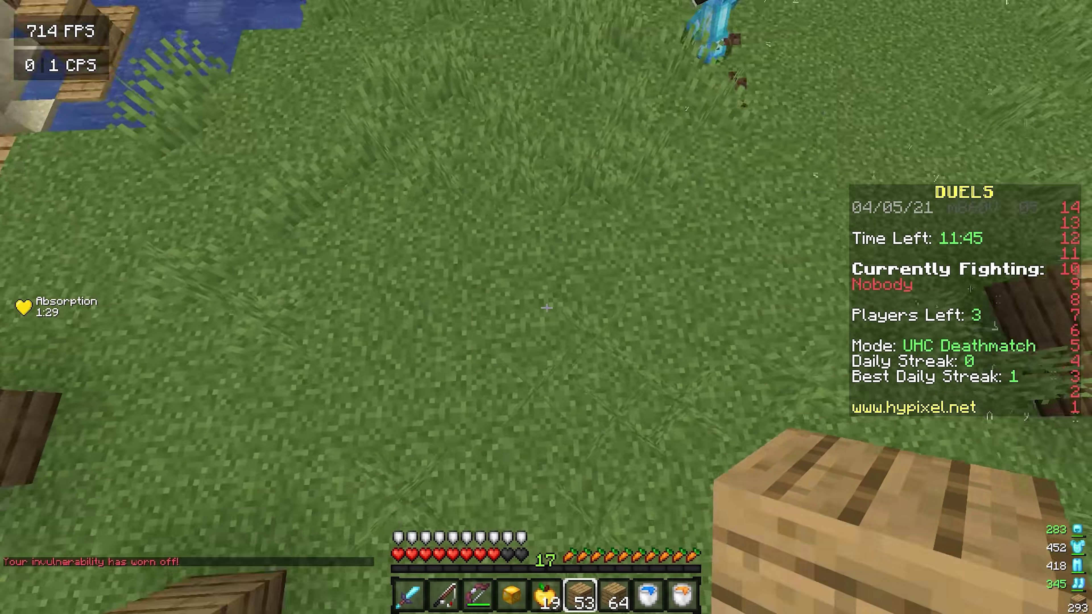
right_click(546, 307)
right_click(546, 307)
key(5)
right_click(546, 307)
key(6)
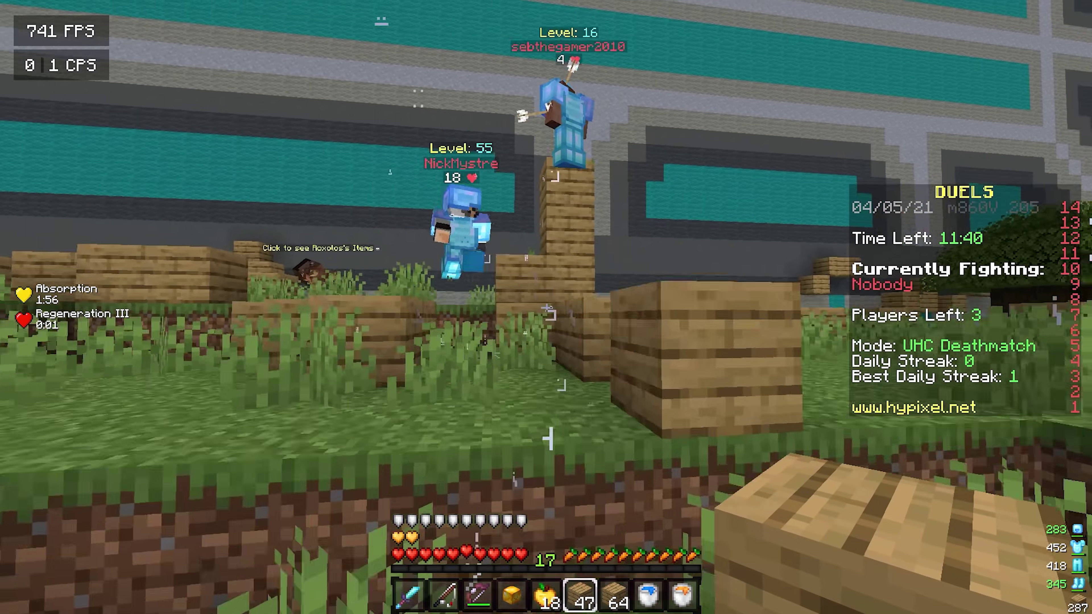
Switch to the diamond sword and check the items of the fallen opponent beside the arena wall.
key(1)
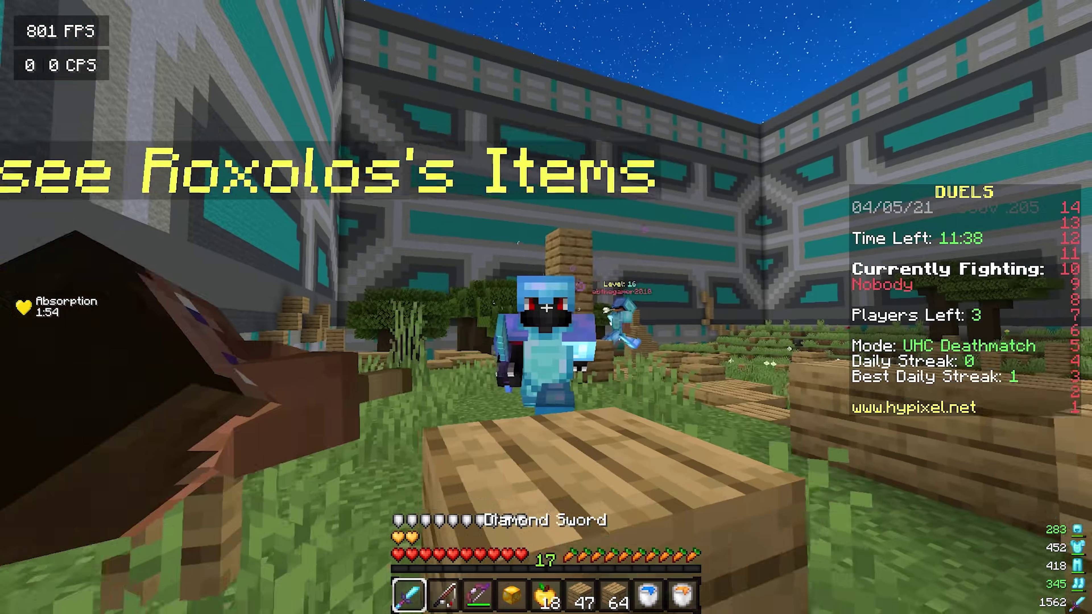
right_click(546, 308)
key(Escape)
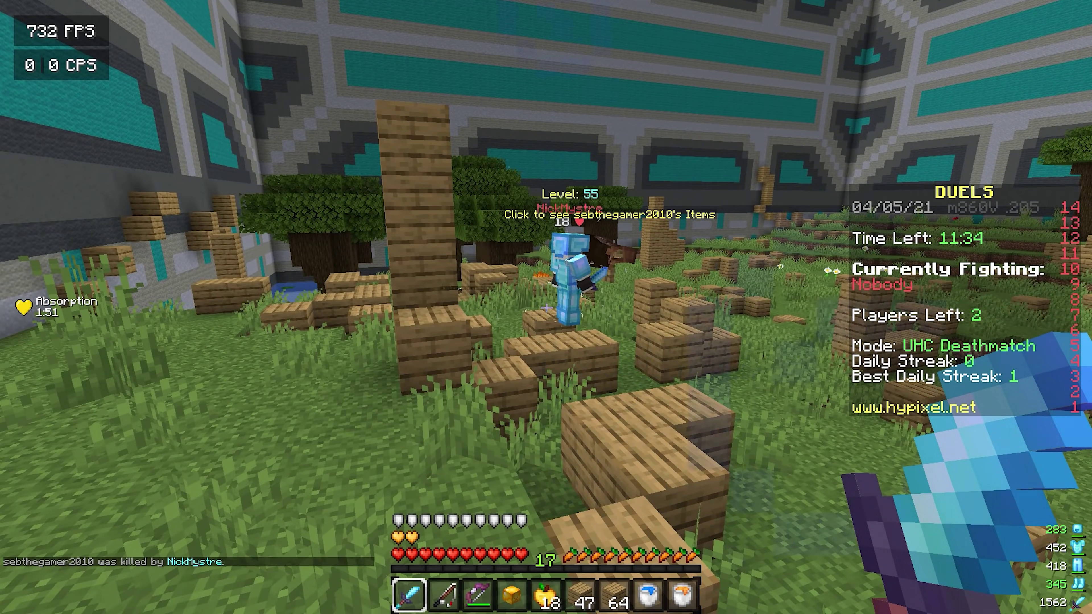
Build up with oak planks from hotbar slot 6 while closing in on the last remaining opponent.
key(6)
right_click(546, 307)
right_click(546, 307)
right_click(546, 307)
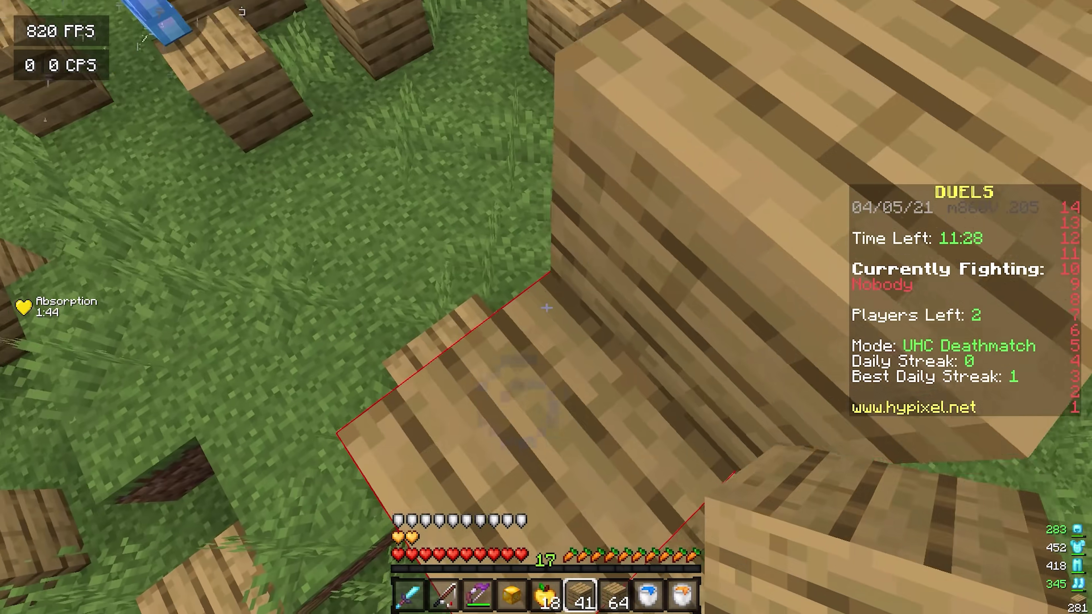
right_click(546, 307)
right_click(546, 307)
right_click(545, 307)
right_click(546, 307)
right_click(546, 307)
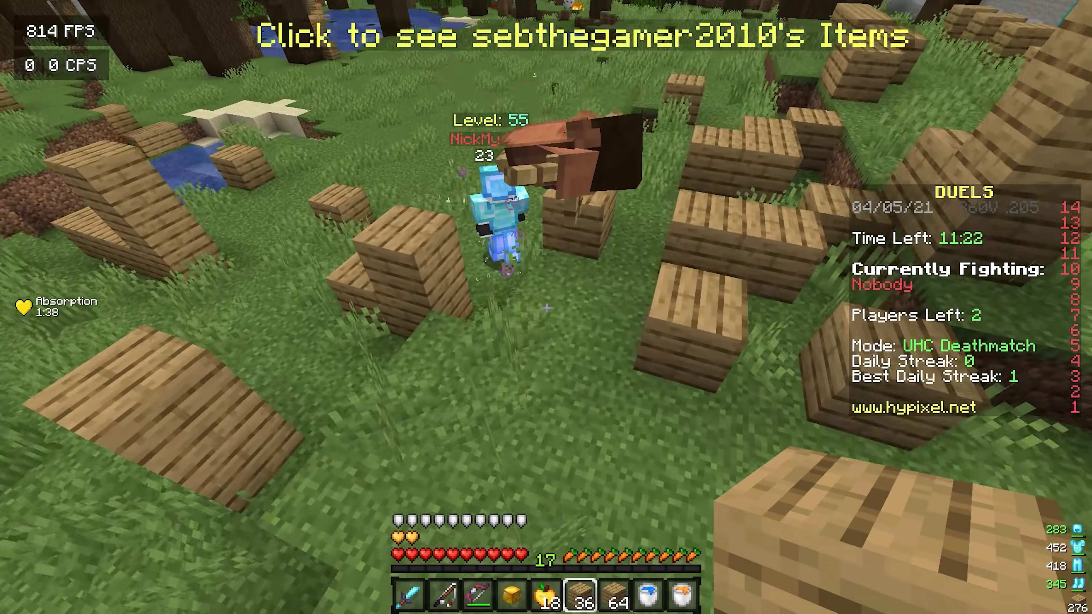
Place an oak plank, switch to the diamond sword and strike the last remaining opponent repeatedly among the plank blocks.
right_click(546, 307)
key(2)
key(1)
double_click(546, 307)
triple_click(546, 307)
double_click(546, 307)
double_click(545, 307)
double_click(546, 307)
double_click(546, 307)
triple_click(546, 307)
triple_click(546, 307)
triple_click(546, 307)
triple_click(546, 307)
triple_click(545, 307)
triple_click(546, 307)
triple_click(546, 307)
triple_click(545, 307)
triple_click(546, 307)
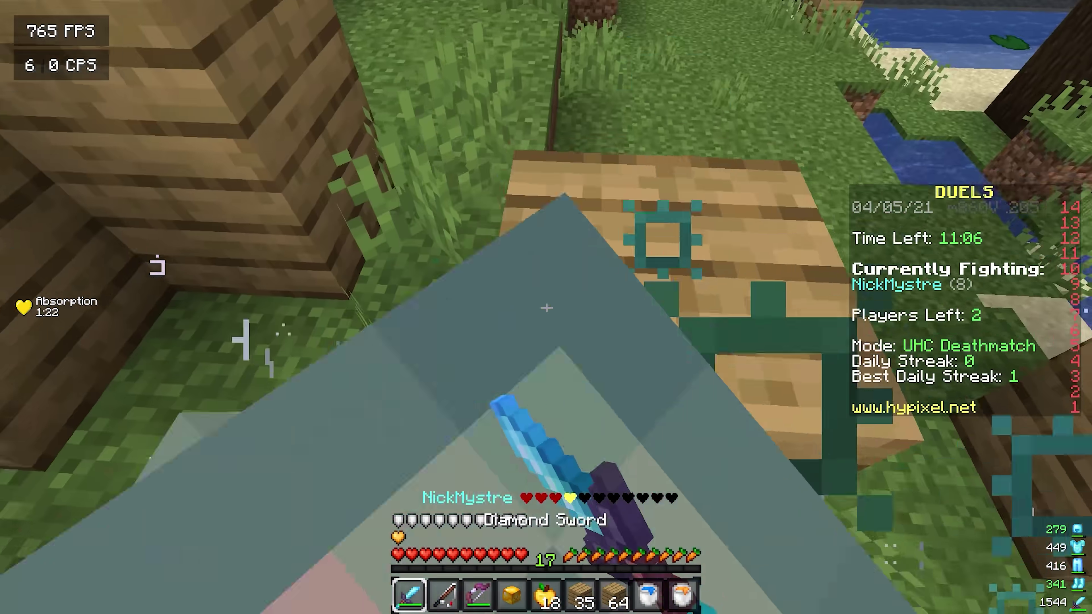
triple_click(546, 307)
triple_click(546, 307)
triple_click(546, 307)
triple_click(546, 307)
triple_click(545, 307)
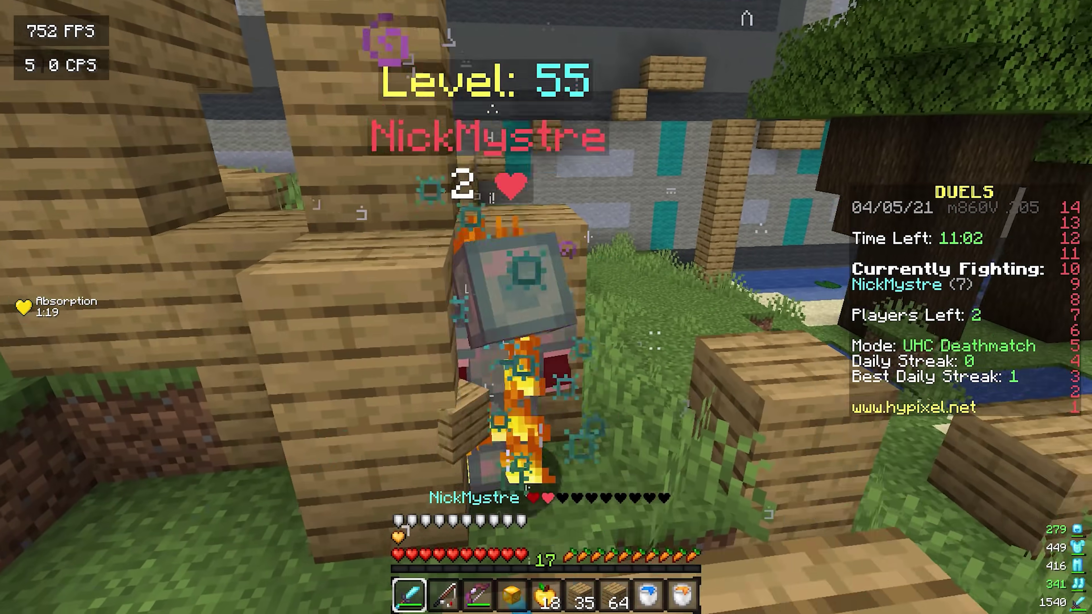
triple_click(546, 307)
triple_click(546, 307)
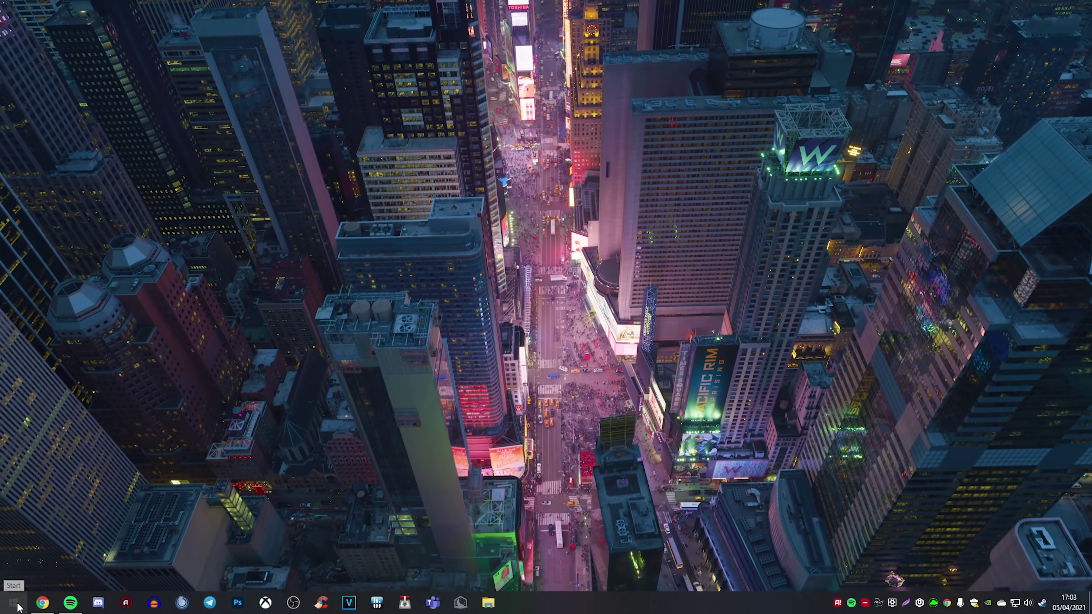
Search Windows for "restore point" and open the System Protection settings from the best match.
click(14, 603)
text(restore )
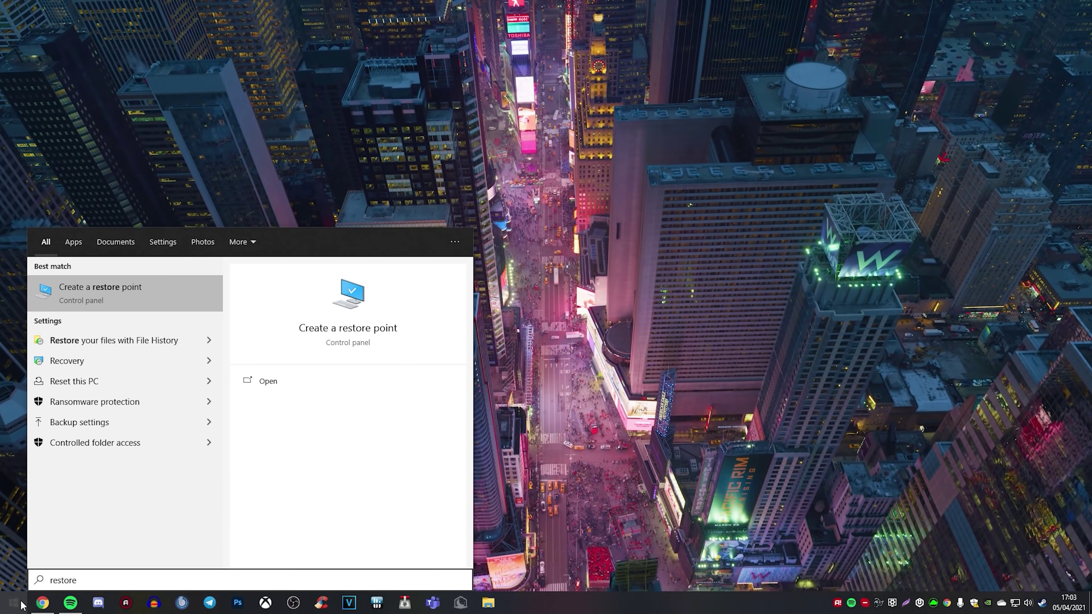
text(point)
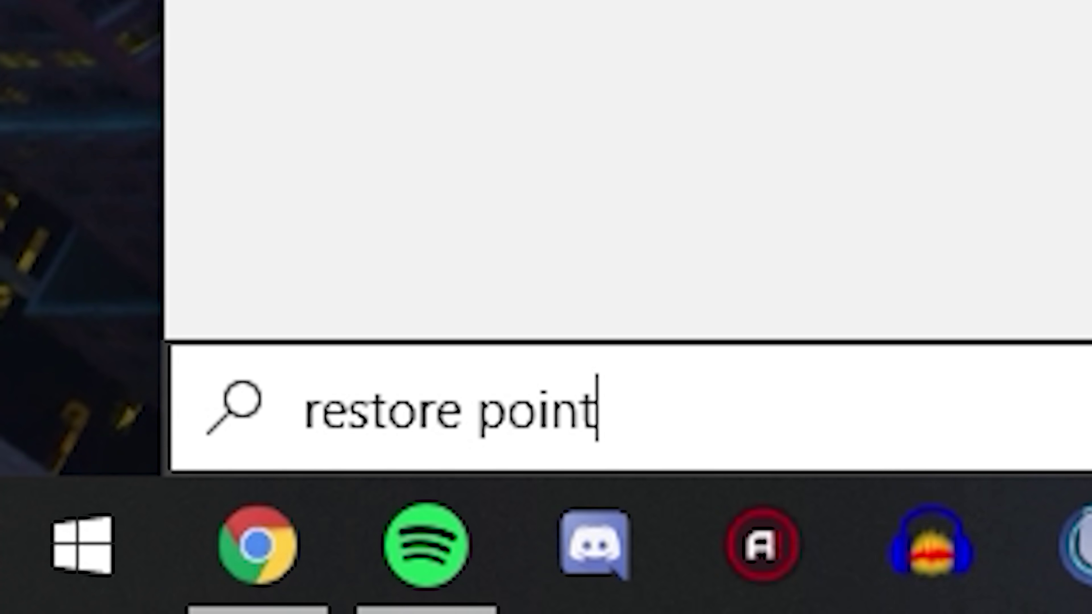
key(Return)
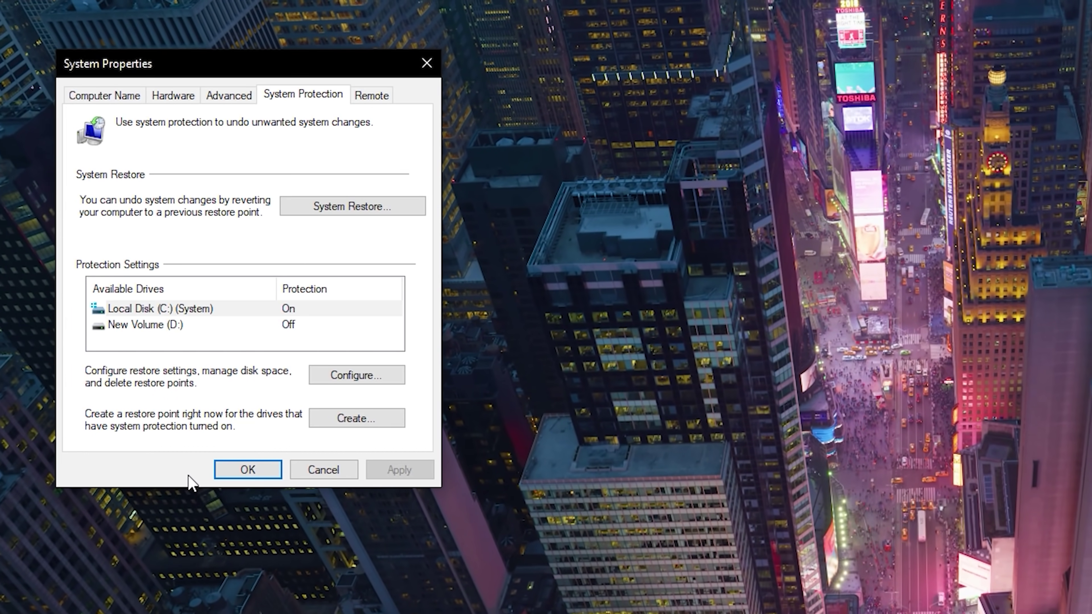
Open the restore point creation dialog from the System Protection settings and cancel it without entering a description.
drag(295, 65, 532, 127)
click(597, 481)
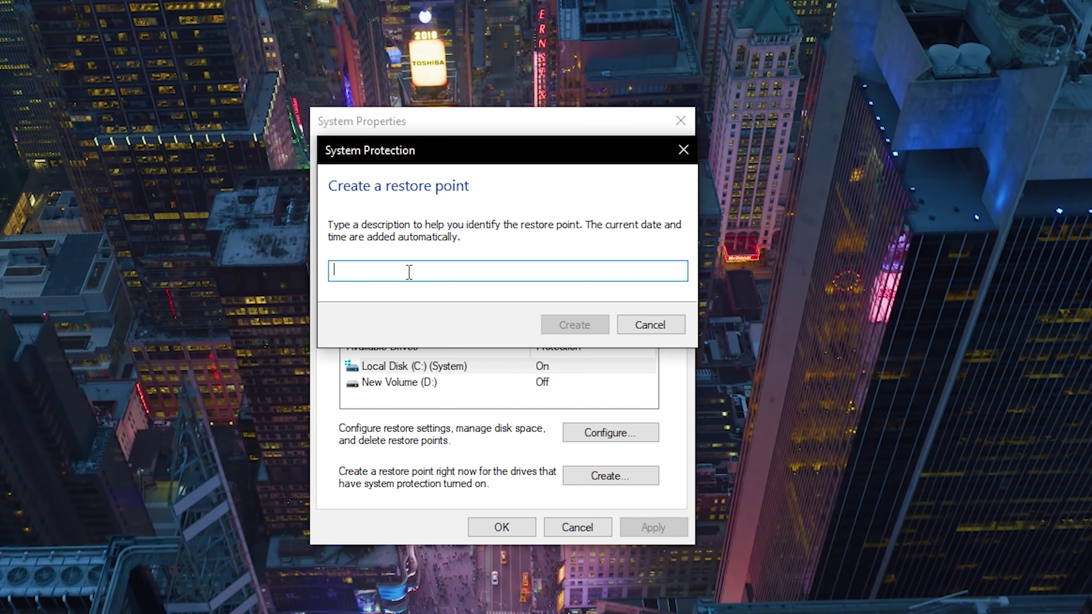
click(656, 325)
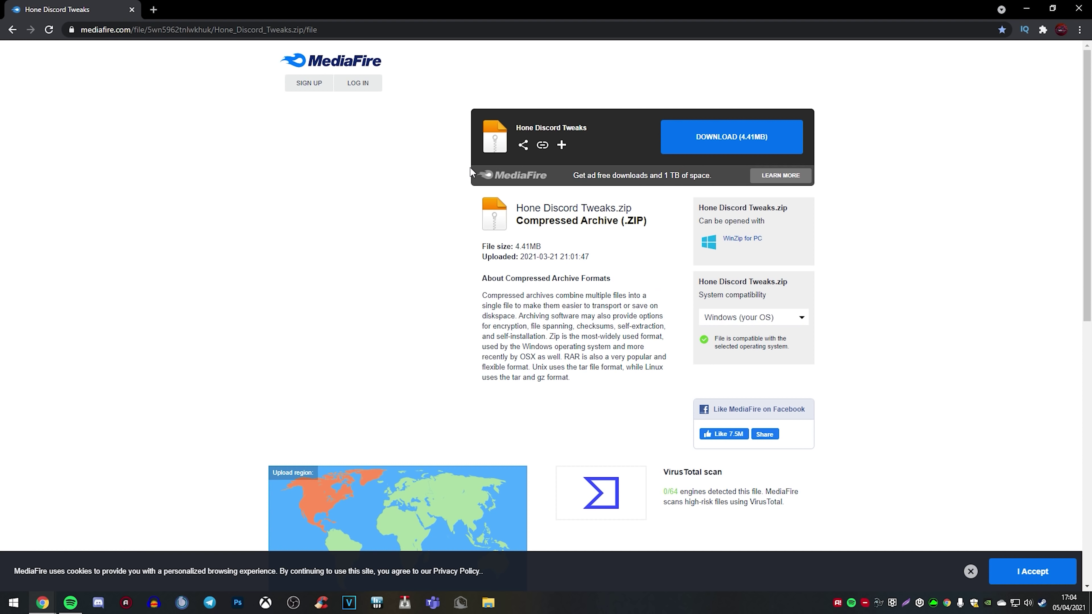
Download Hone Discord Tweaks.zip from MediaFire into the Downloads folder, open the archive and minimize the browser.
click(707, 135)
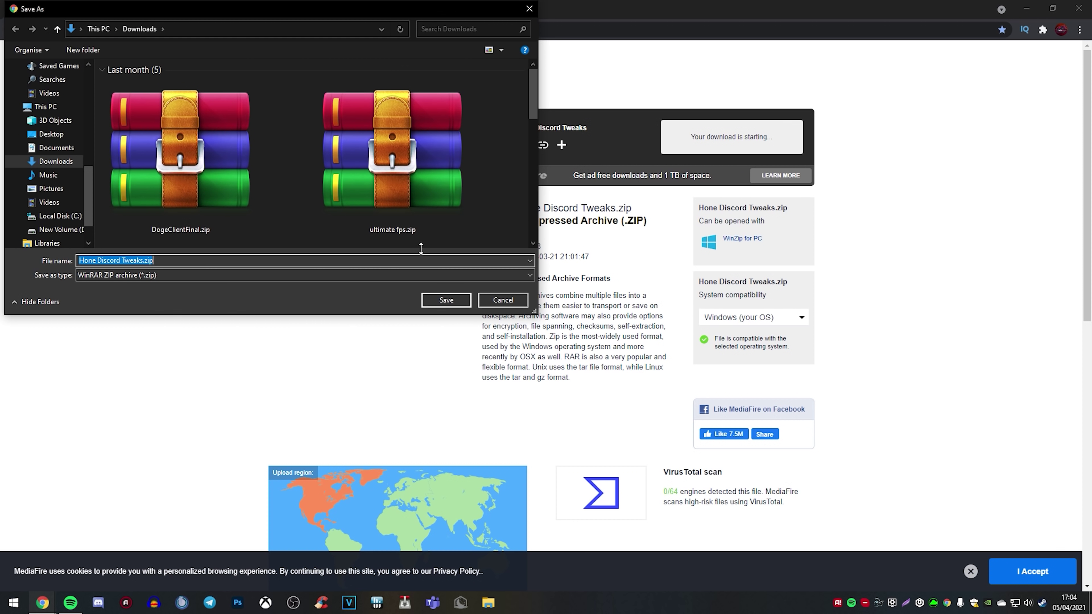
click(456, 303)
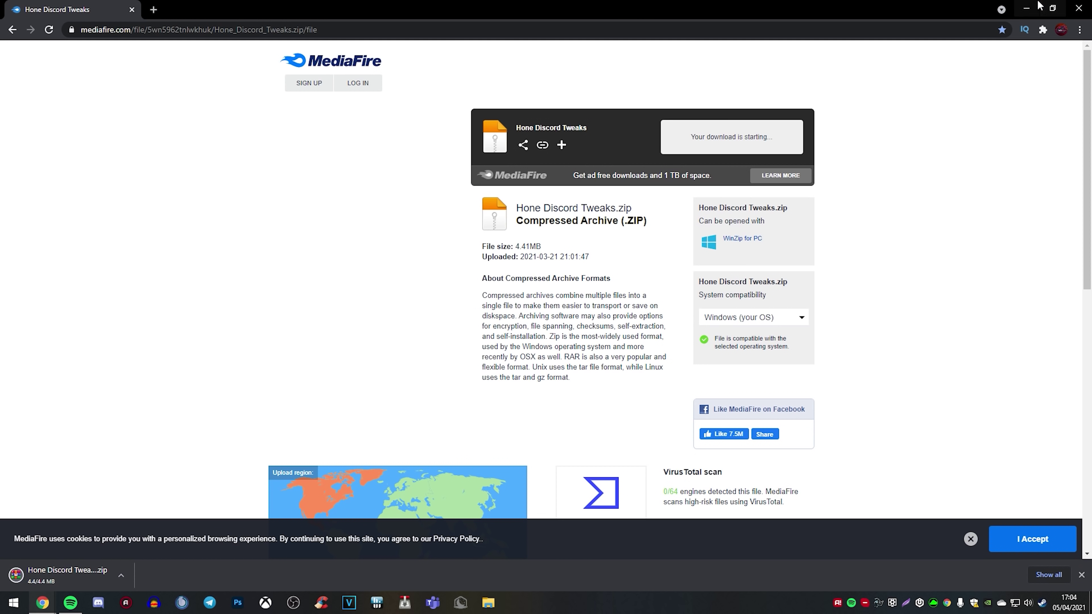
click(129, 576)
click(1026, 8)
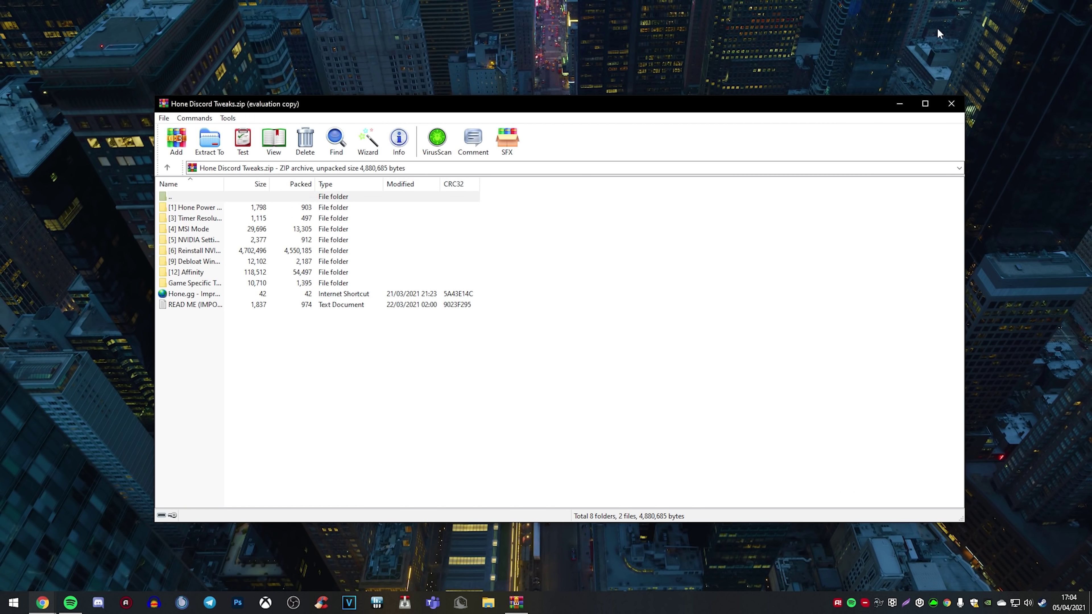
Read the READ ME text document in the Hone Discord Tweaks archive and close it.
click(674, 265)
double_click(205, 306)
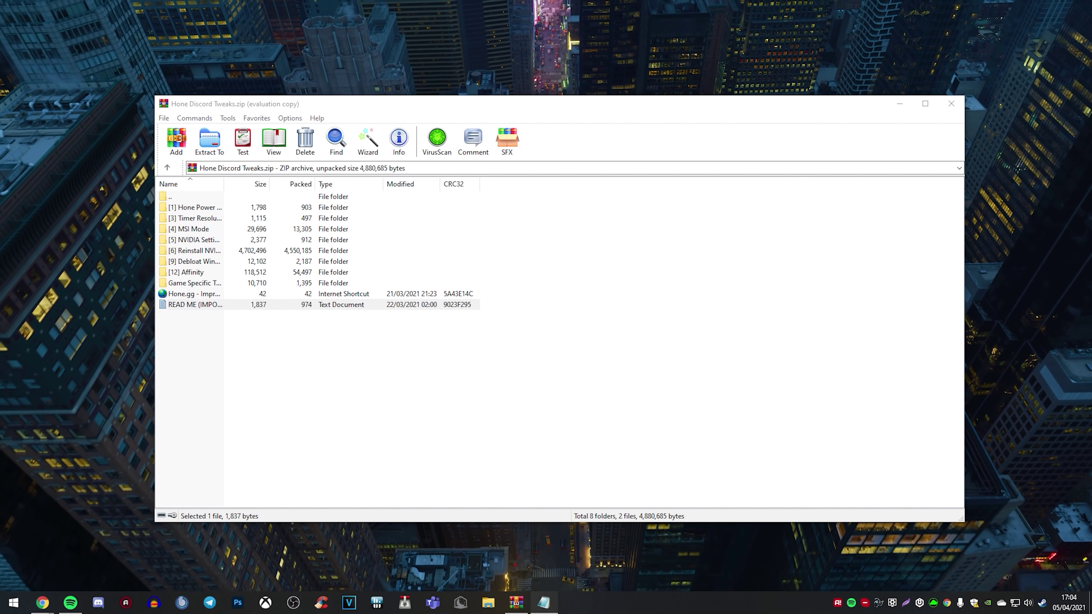
drag(596, 47, 612, 59)
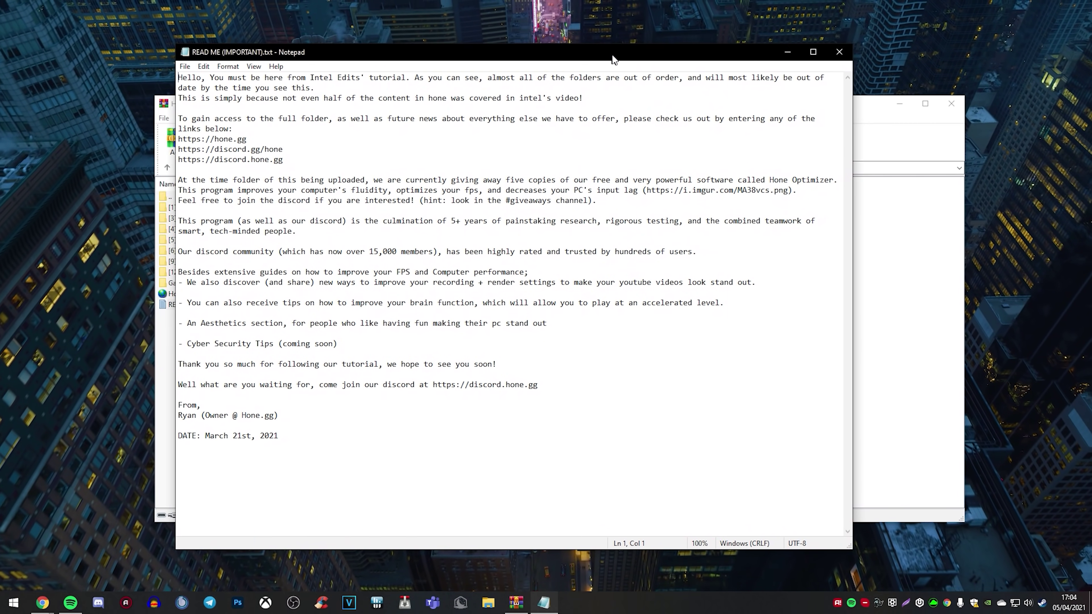
click(840, 52)
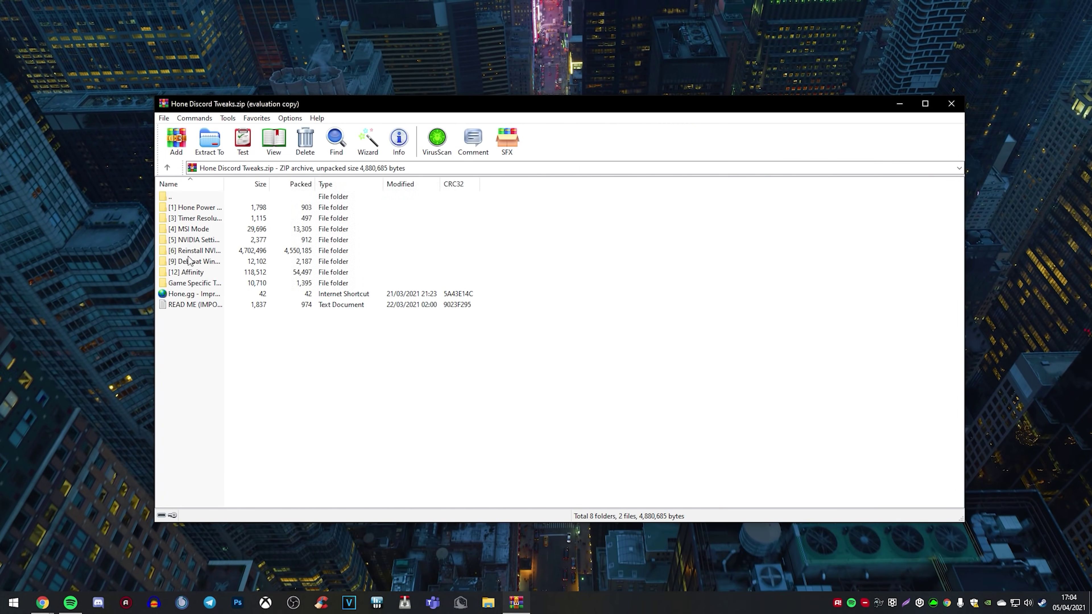
Go through the archive's numbered tweak folders from Hone Power to Affinity and check the desktop's options for the NVIDIA Control Panel.
click(194, 209)
click(196, 222)
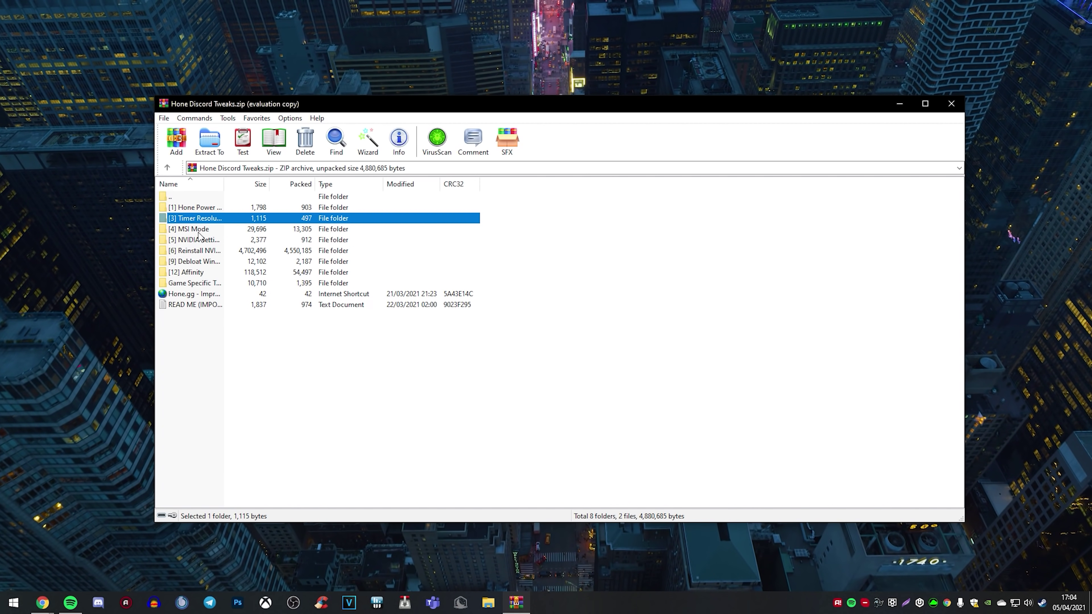
click(192, 232)
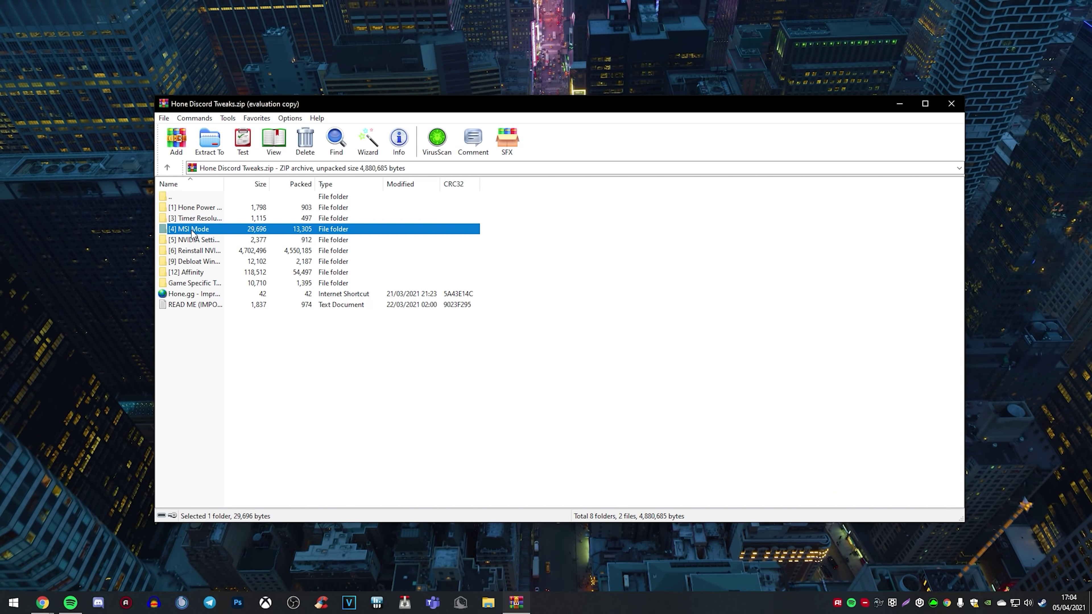
click(204, 240)
click(204, 252)
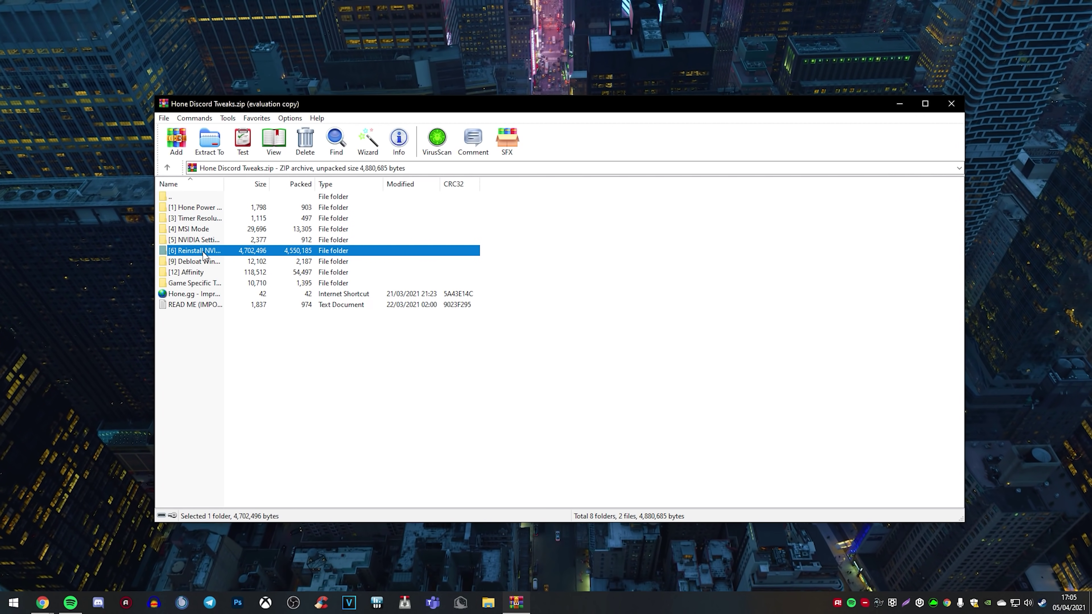
click(208, 264)
click(204, 275)
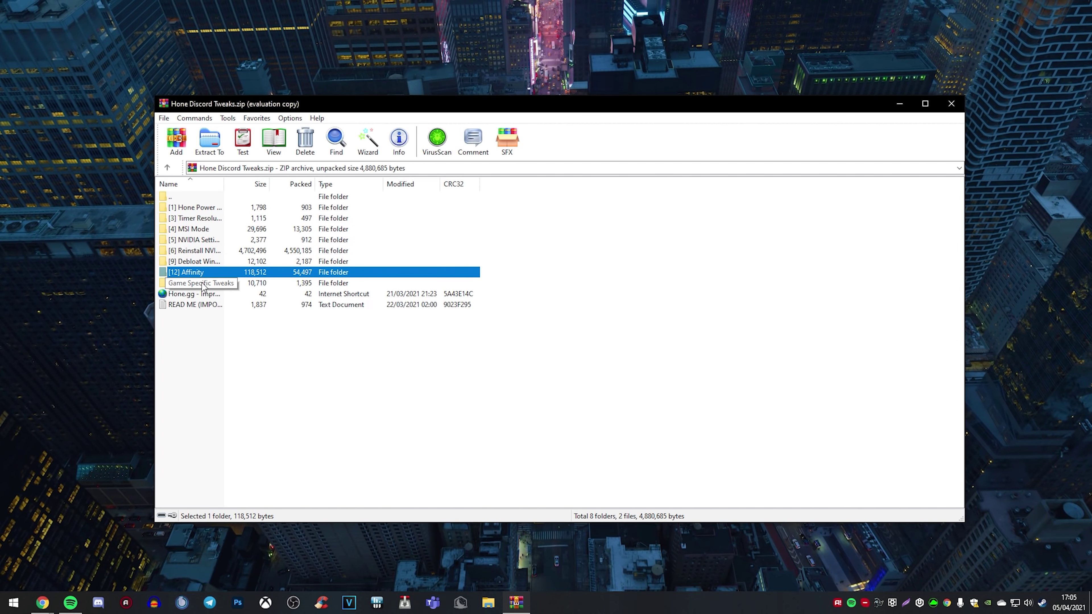
click(284, 229)
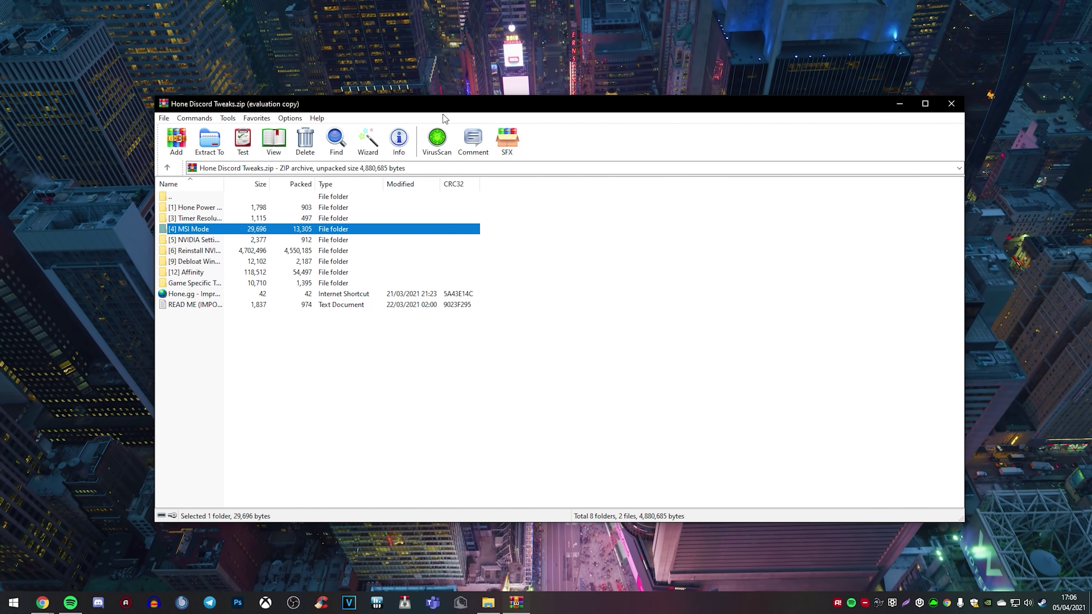
right_click(418, 68)
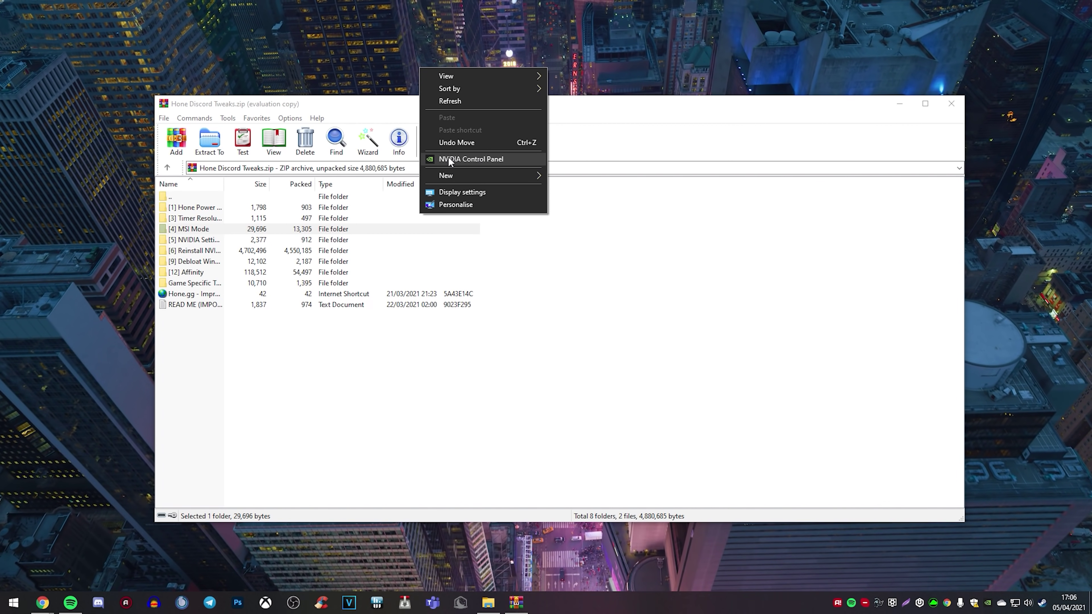
click(324, 41)
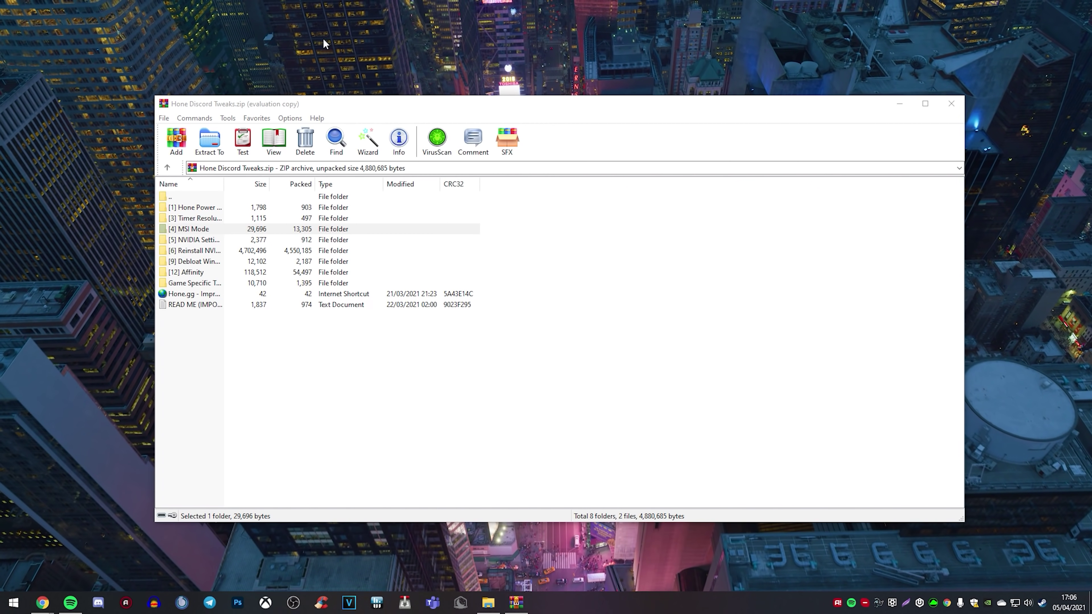
Run Import Skin.bat from the [5] NVIDIA Settings\MSI Afterburner folder and acknowledge the default install directory note.
double_click(194, 240)
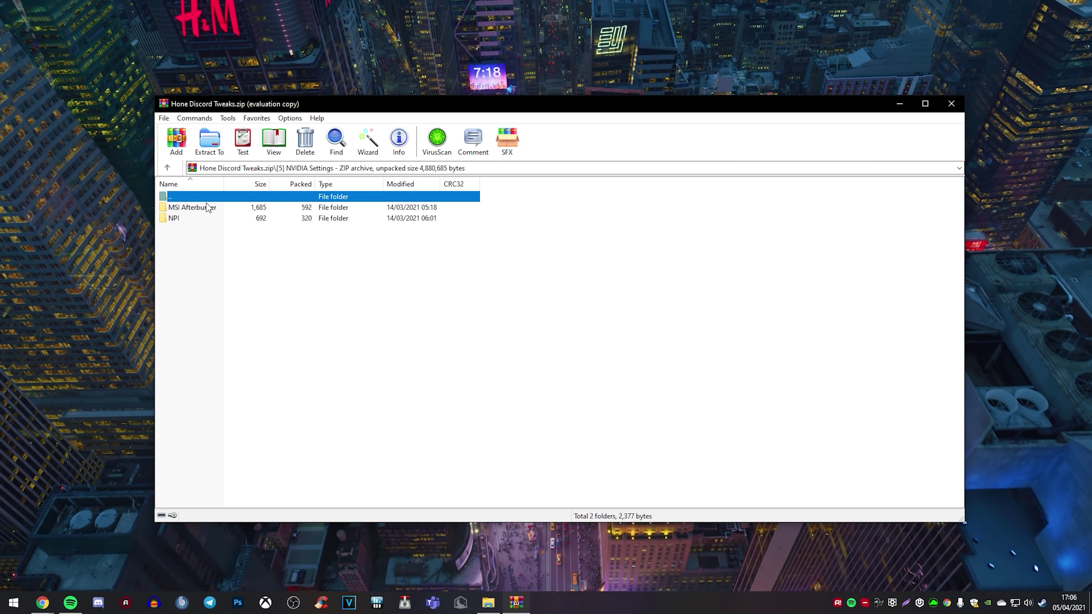
double_click(192, 207)
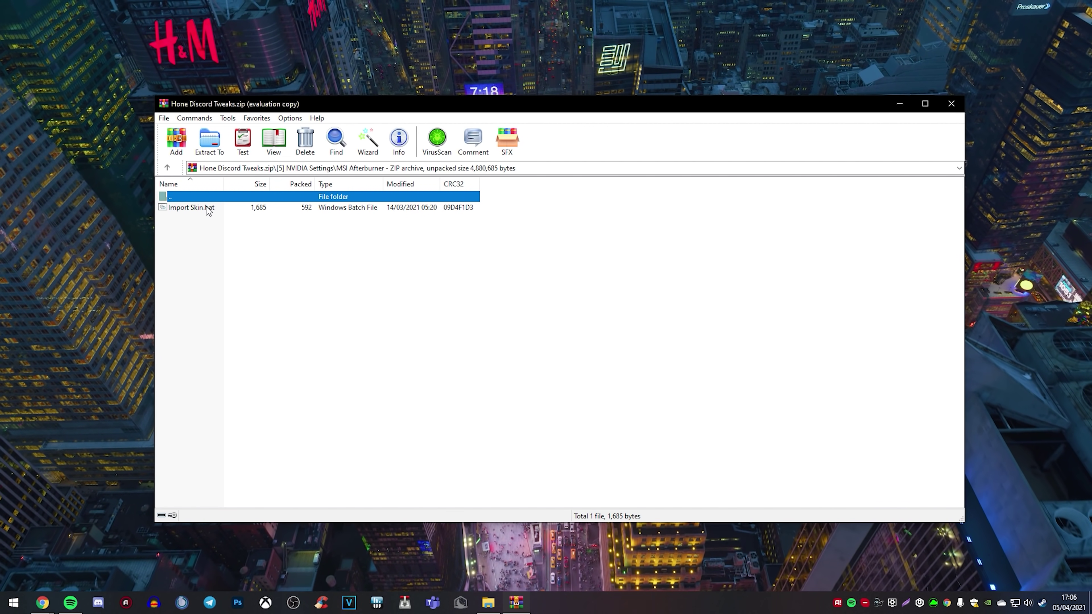
double_click(192, 207)
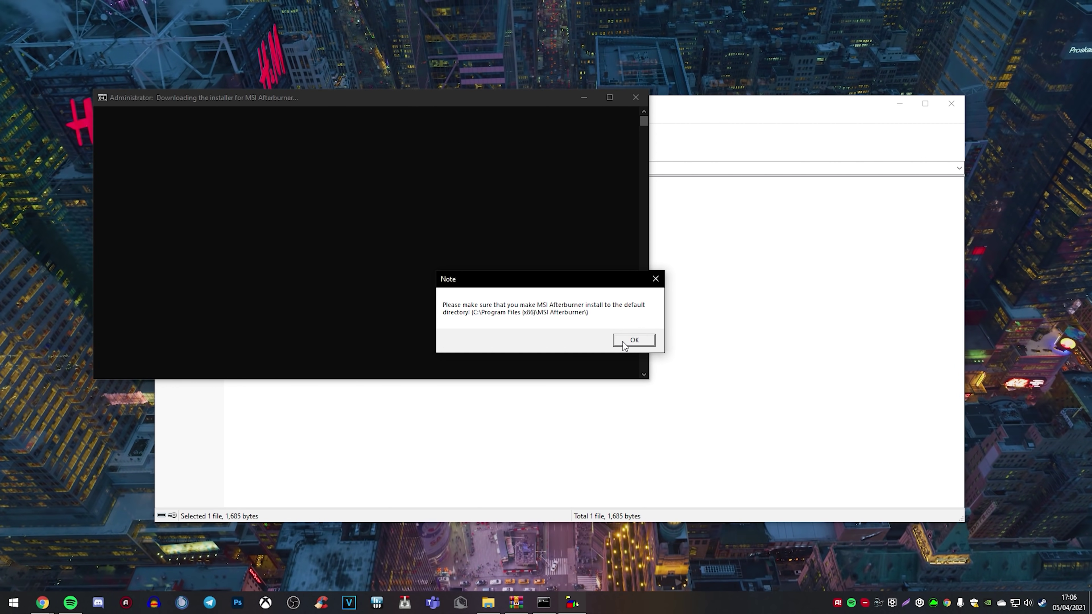
click(624, 342)
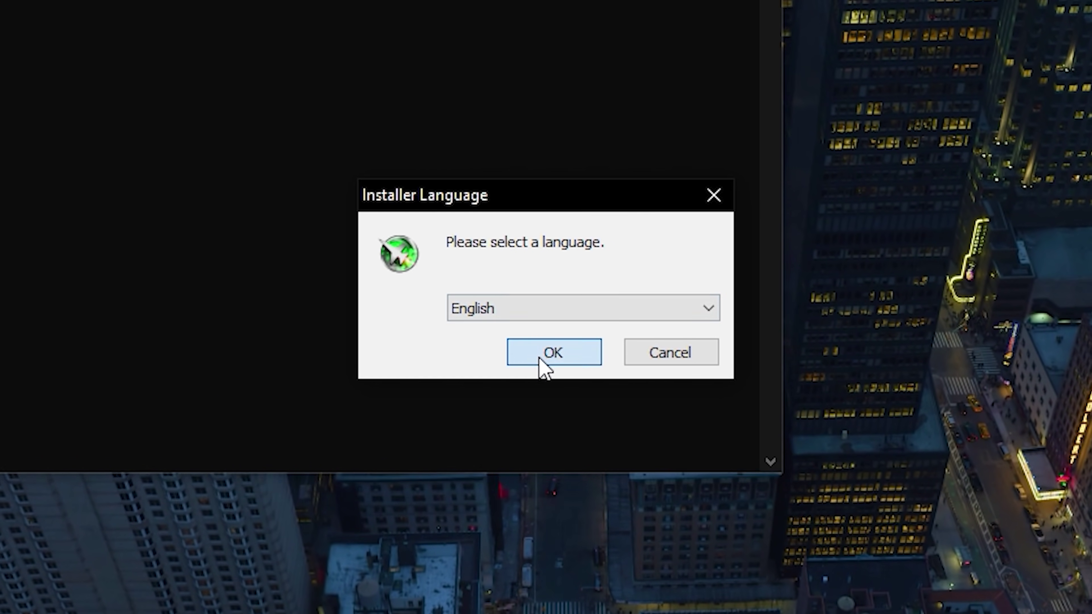
Install MSI Afterburner 4.6.3 in English to C:\Program Files (x86)\MSI Afterburner without RivaTuner Statistics Server, launch it and dismiss the skin import message.
click(540, 358)
click(670, 507)
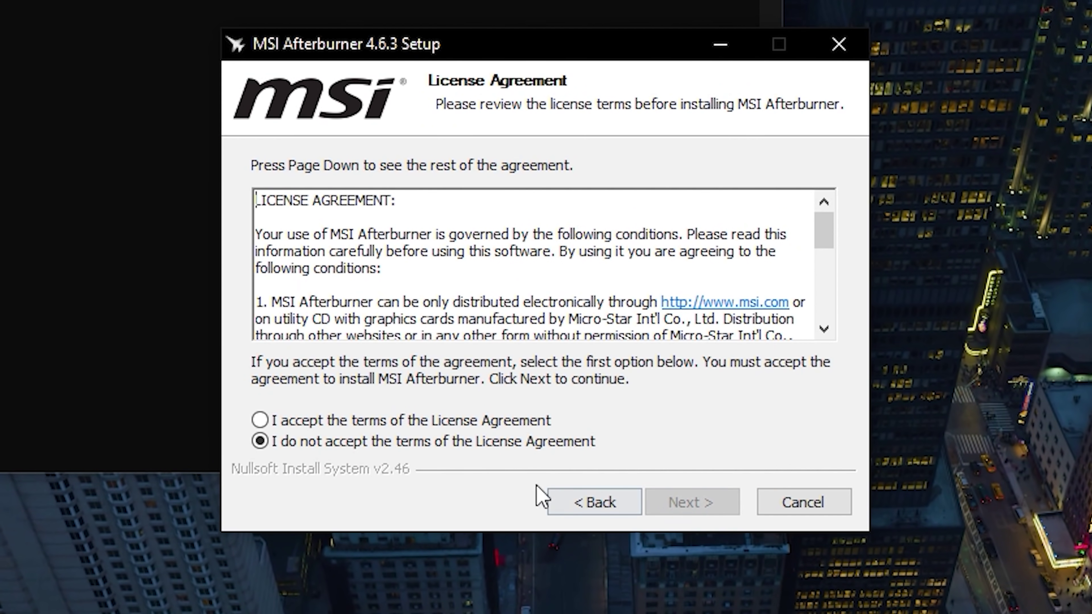
click(692, 499)
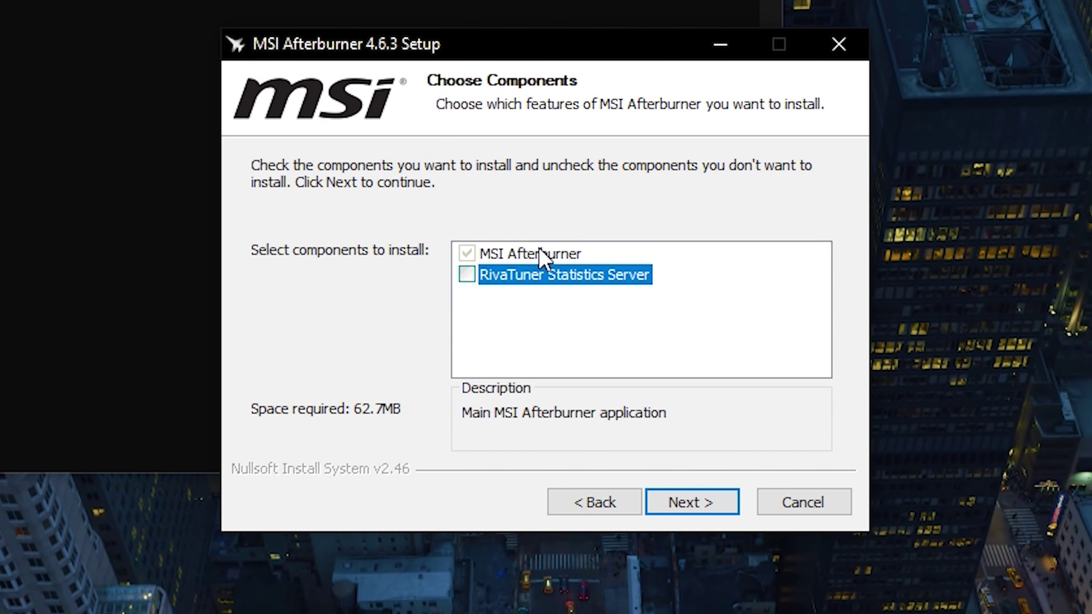
click(685, 510)
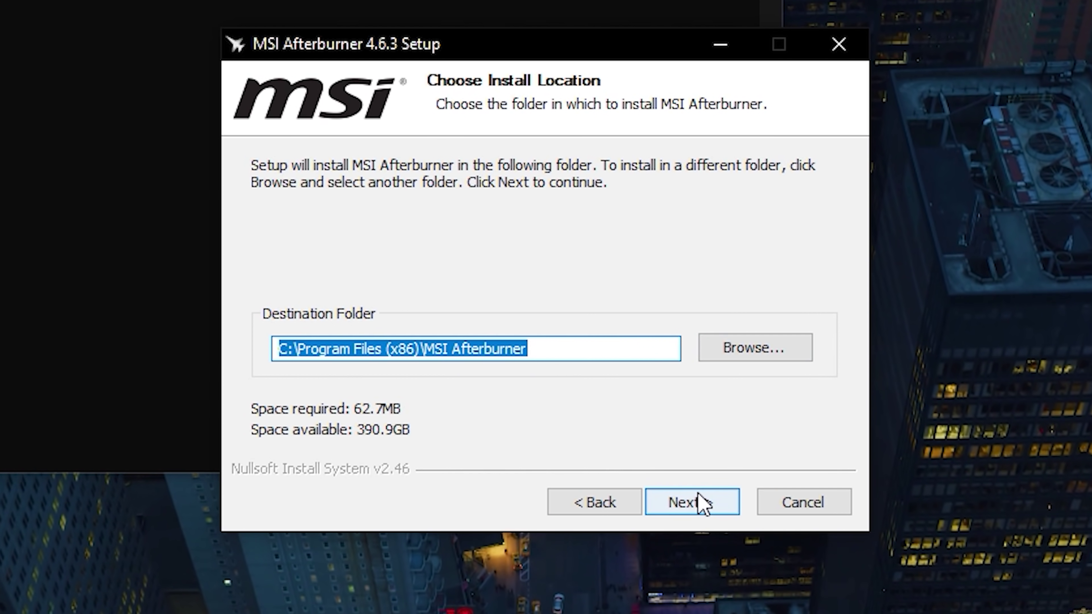
click(700, 503)
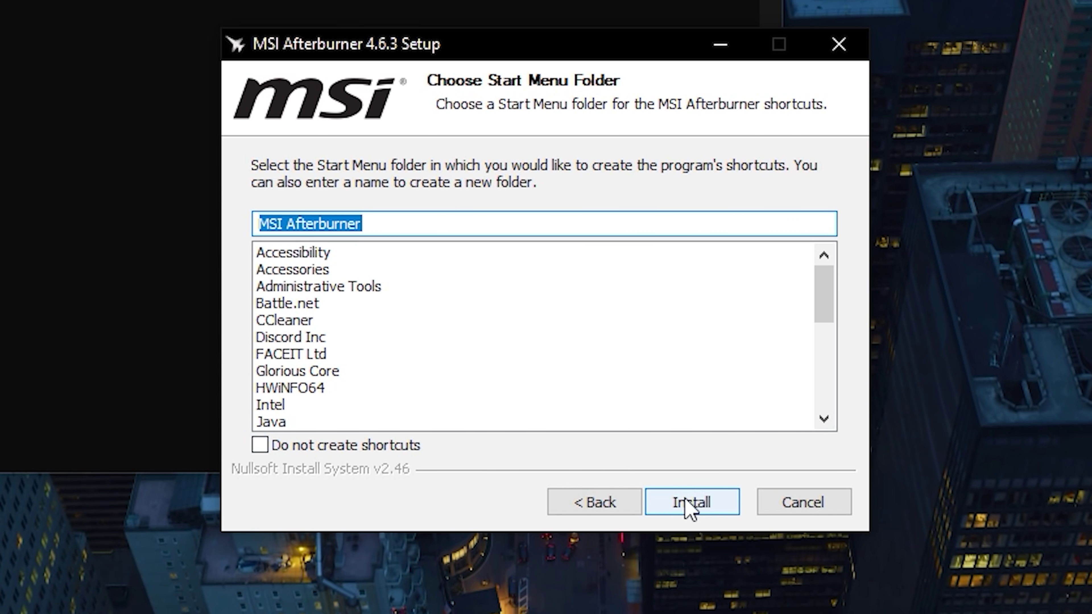
click(677, 509)
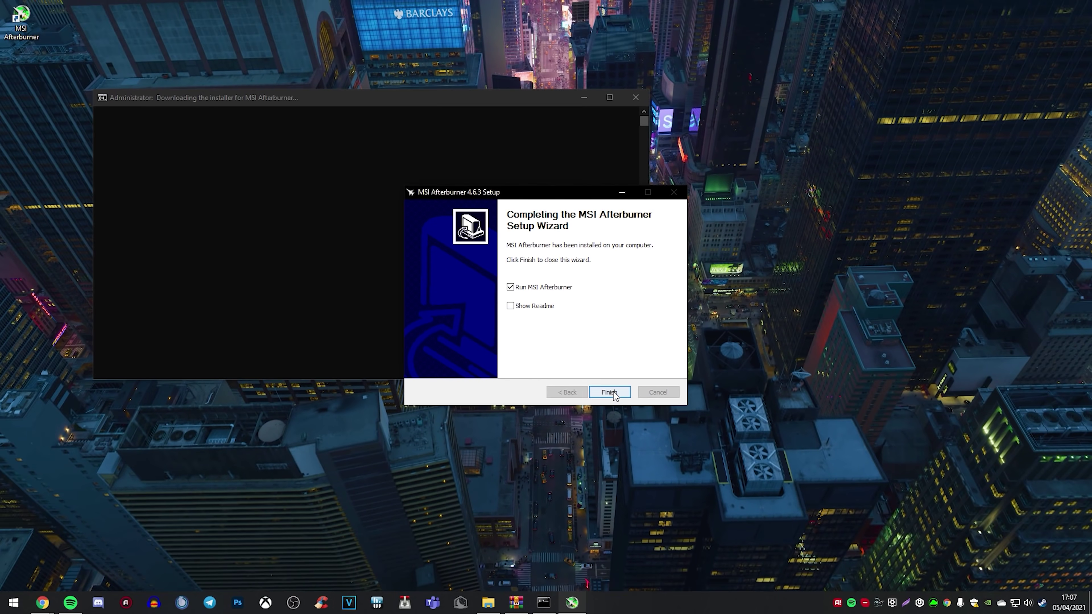
click(692, 501)
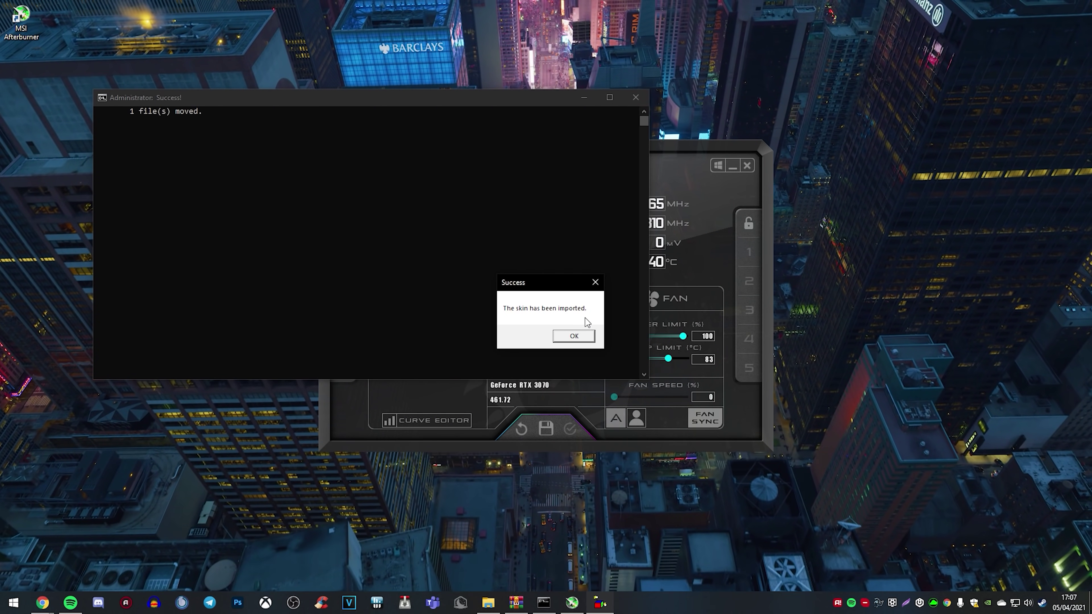
click(572, 336)
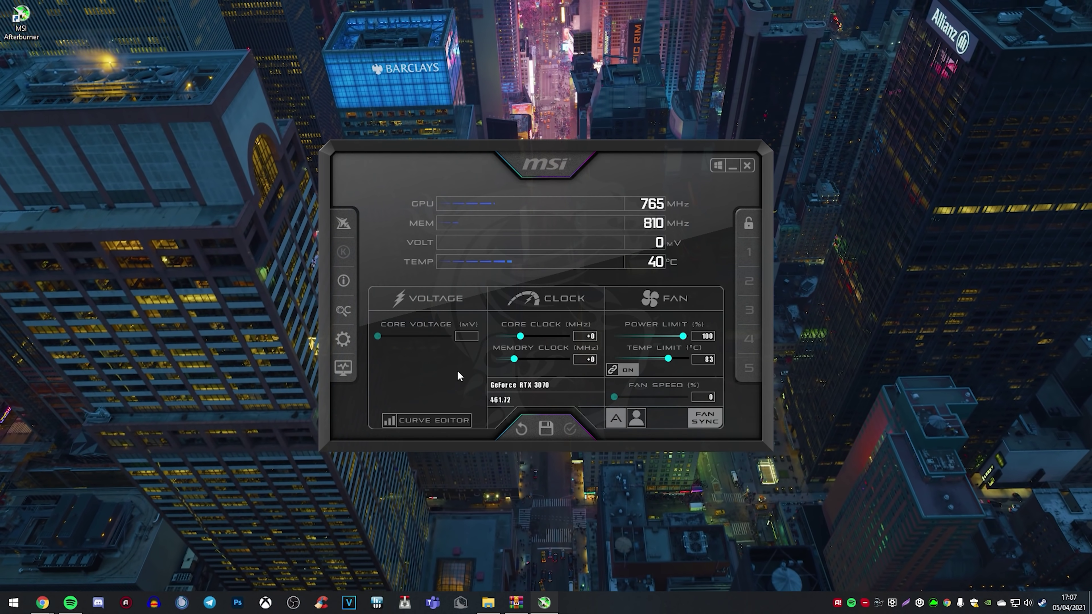
Change the MSI Afterburner user interface skin to Default in its properties and apply it.
click(352, 333)
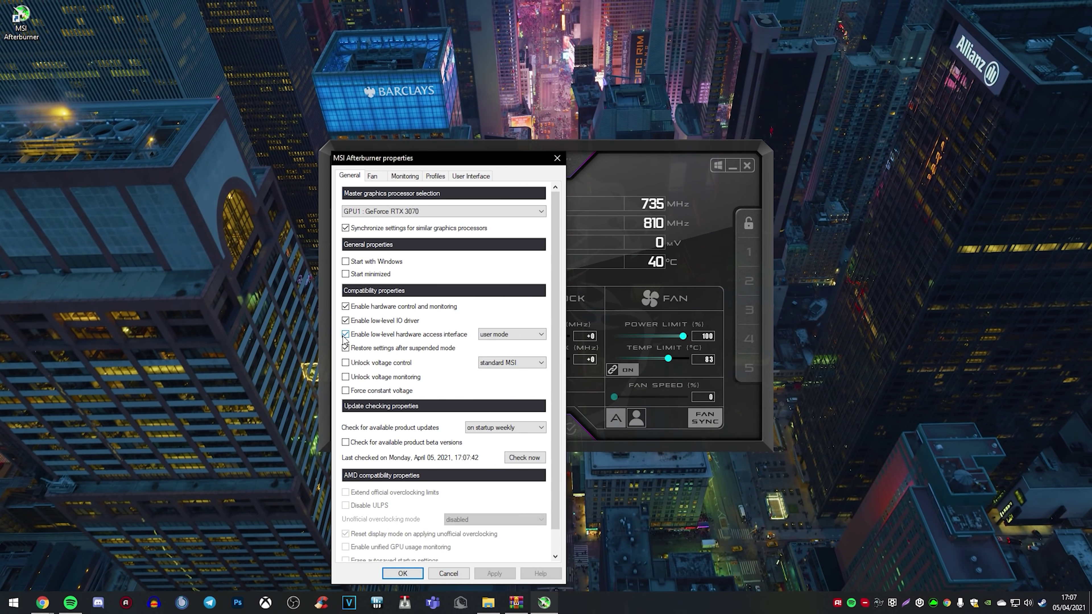
click(470, 176)
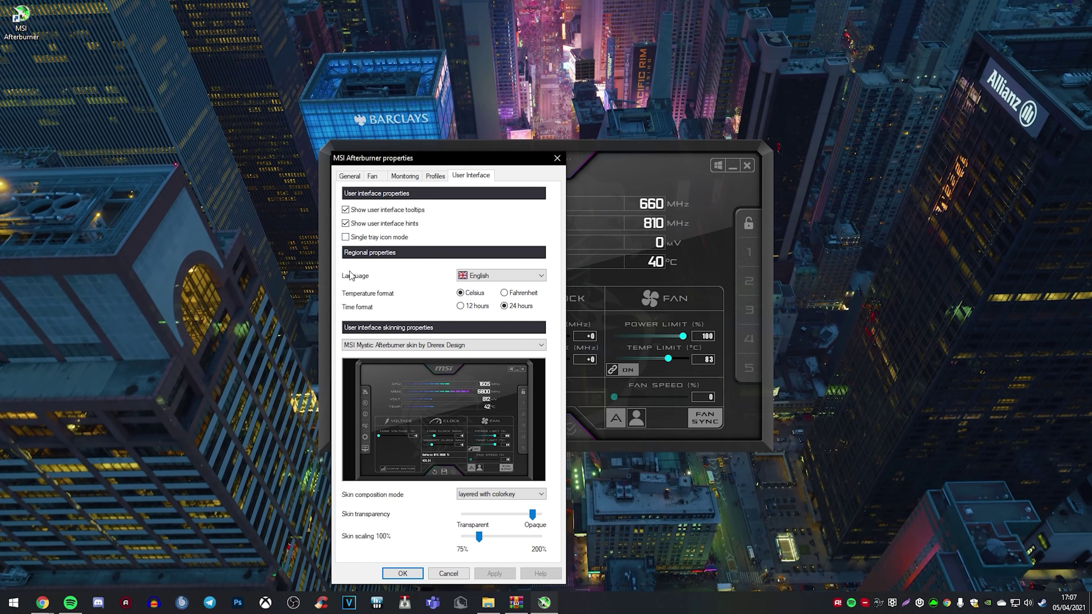
click(473, 345)
click(430, 354)
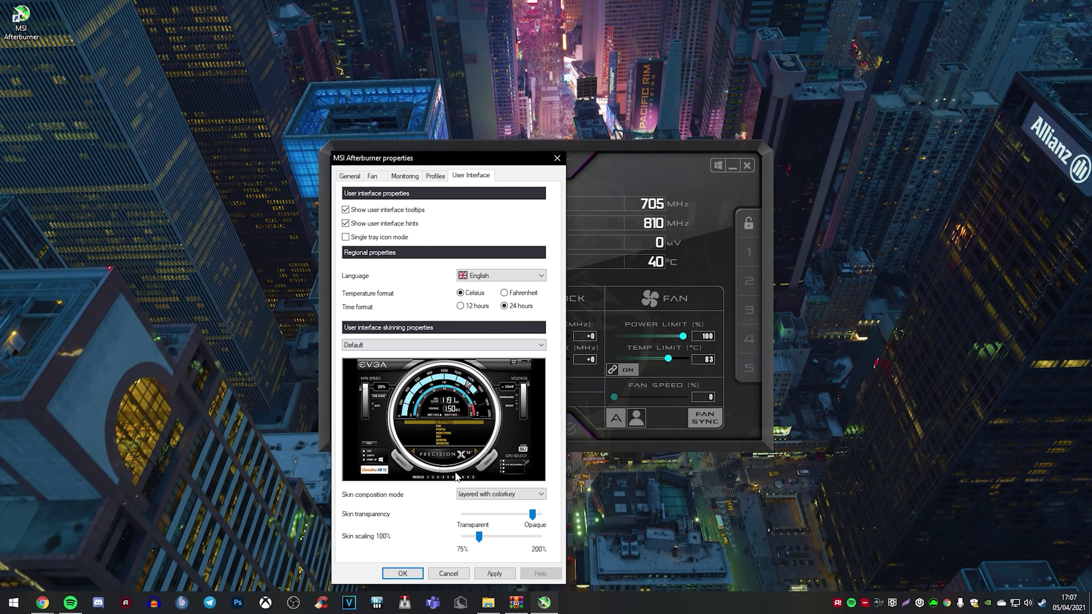
click(494, 573)
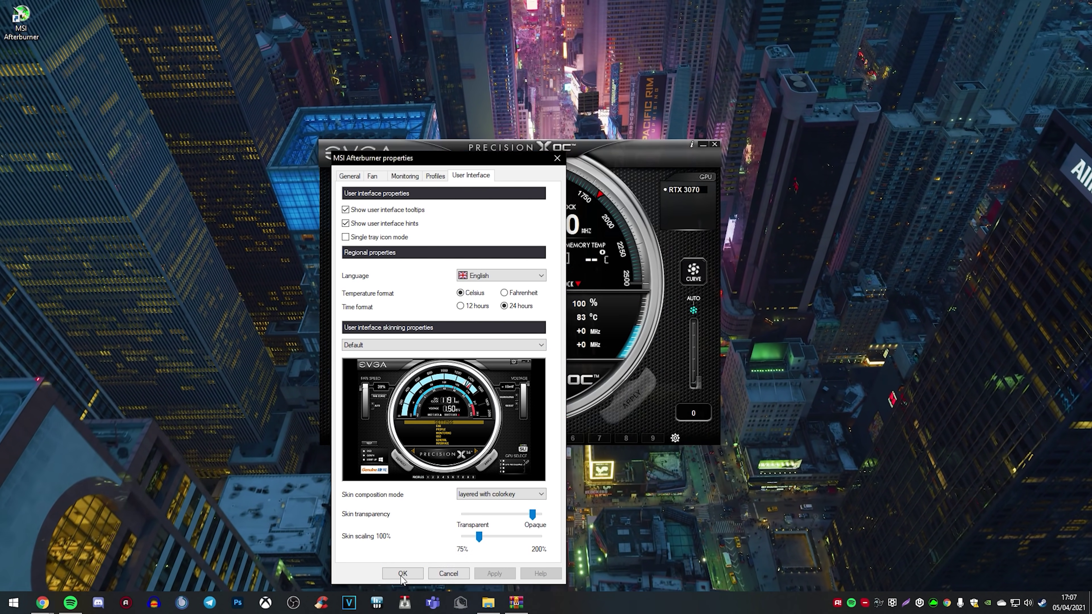
click(402, 573)
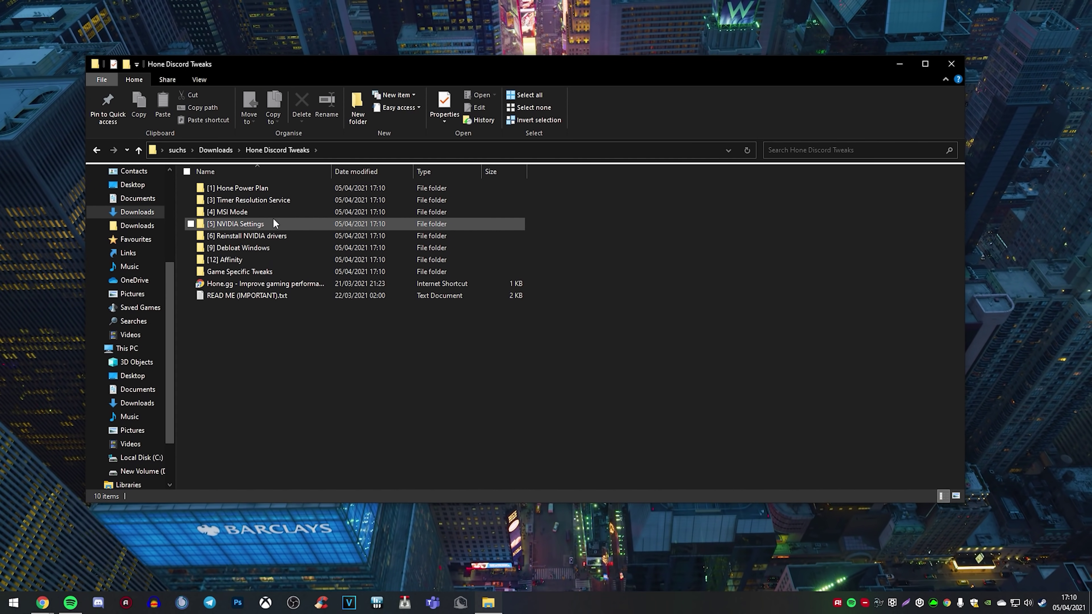
Open the [9] Debloat Windows folder in Hone Discord Tweaks and bring up the options for Anti Tracking.bat.
double_click(255, 247)
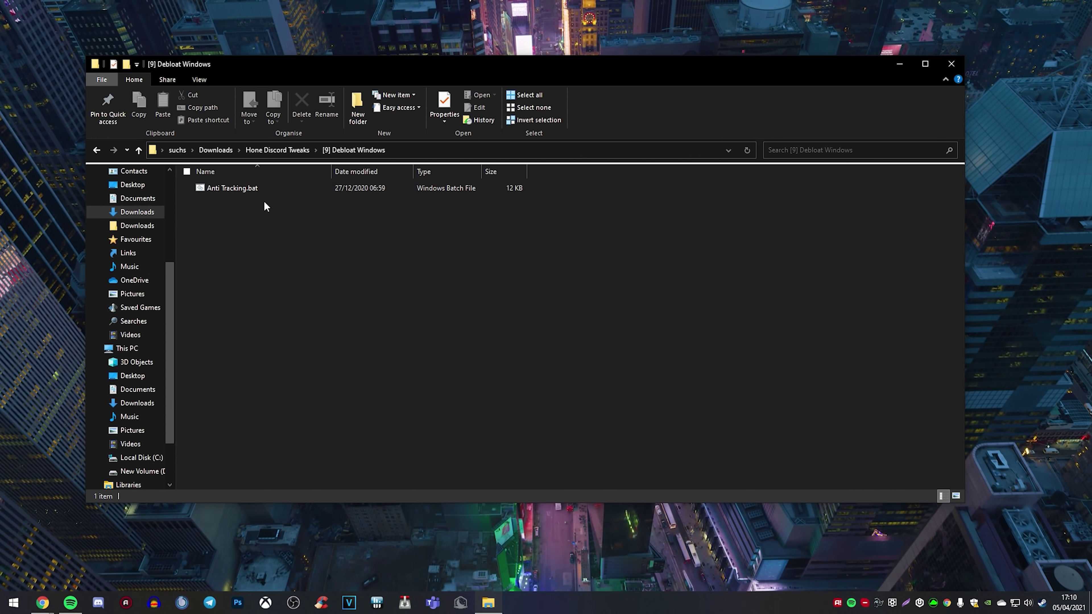
right_click(292, 190)
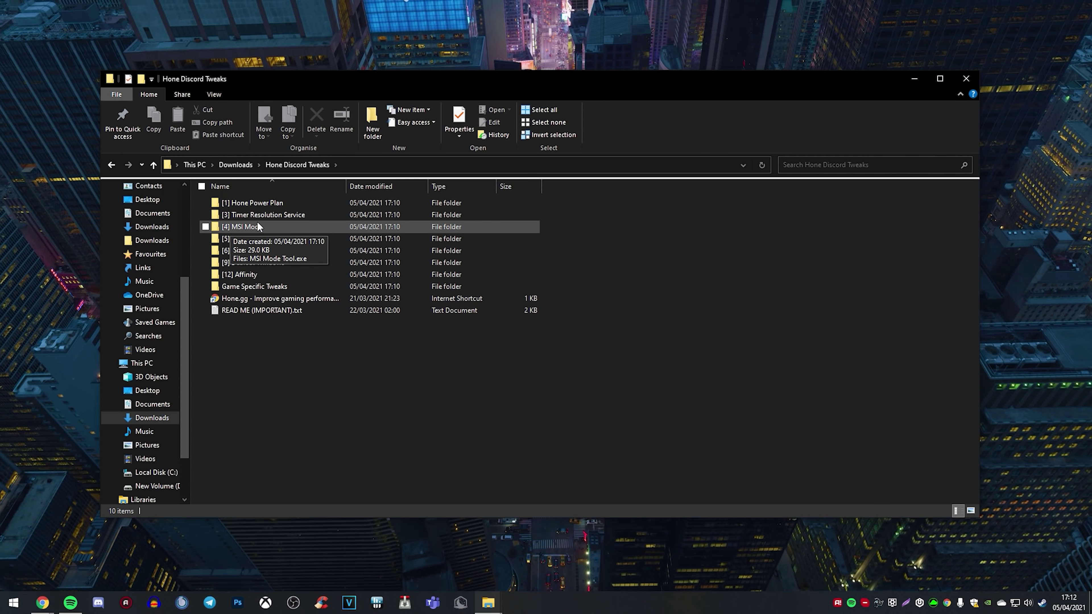
Launch MSI Mode Tool.exe from the [4] MSI Mode folder and clear the folder window out of the way.
double_click(243, 228)
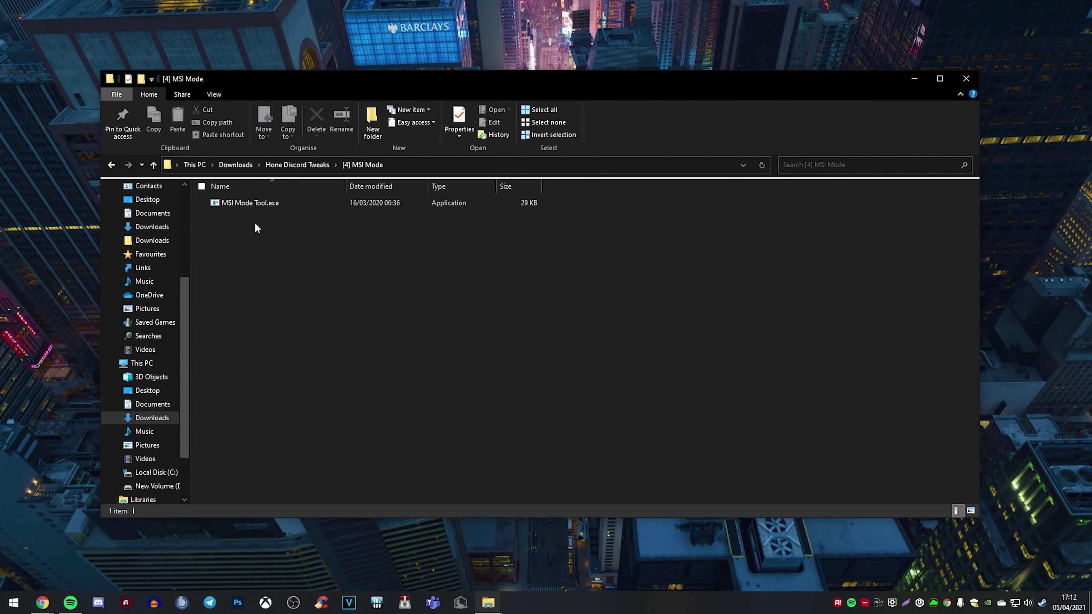
double_click(246, 204)
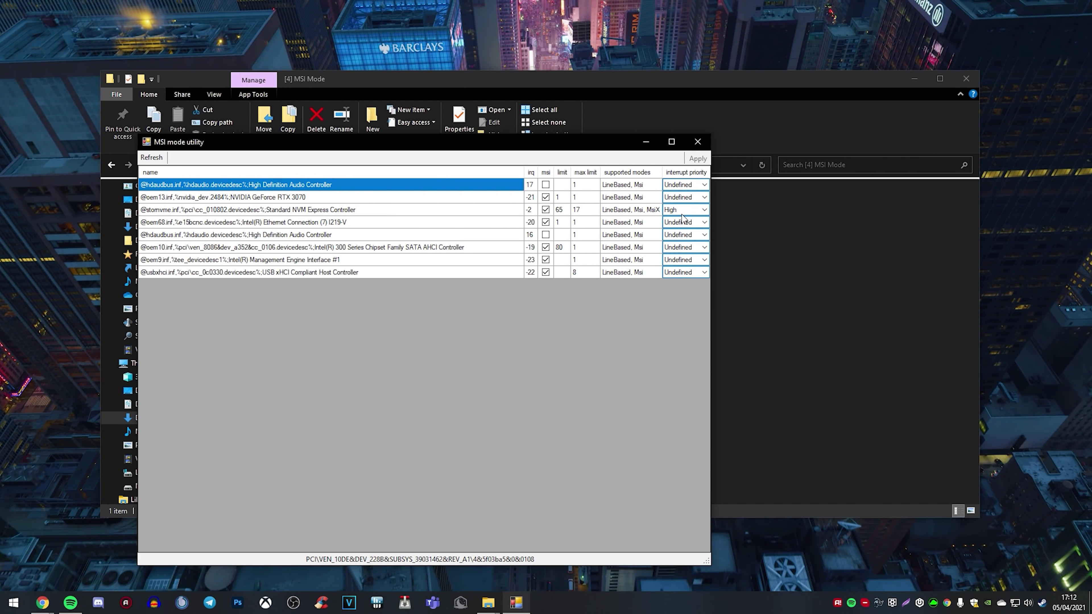
click(912, 77)
drag(279, 138, 314, 116)
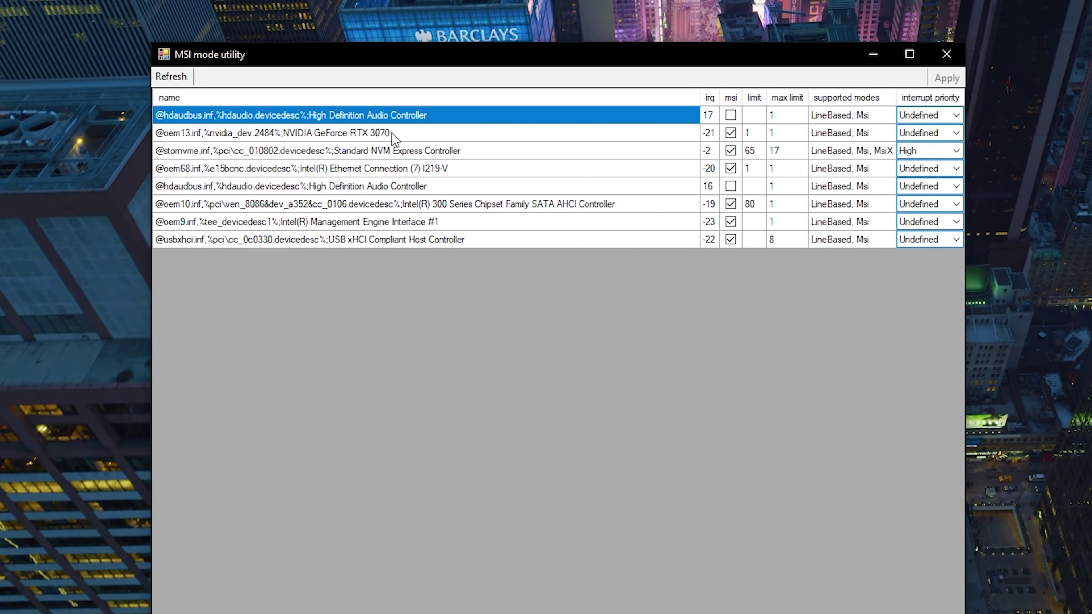
Set the interrupt priority of the NVIDIA GeForce RTX 3070 and the Intel Ethernet Connection (7) I219-V to High.
click(341, 127)
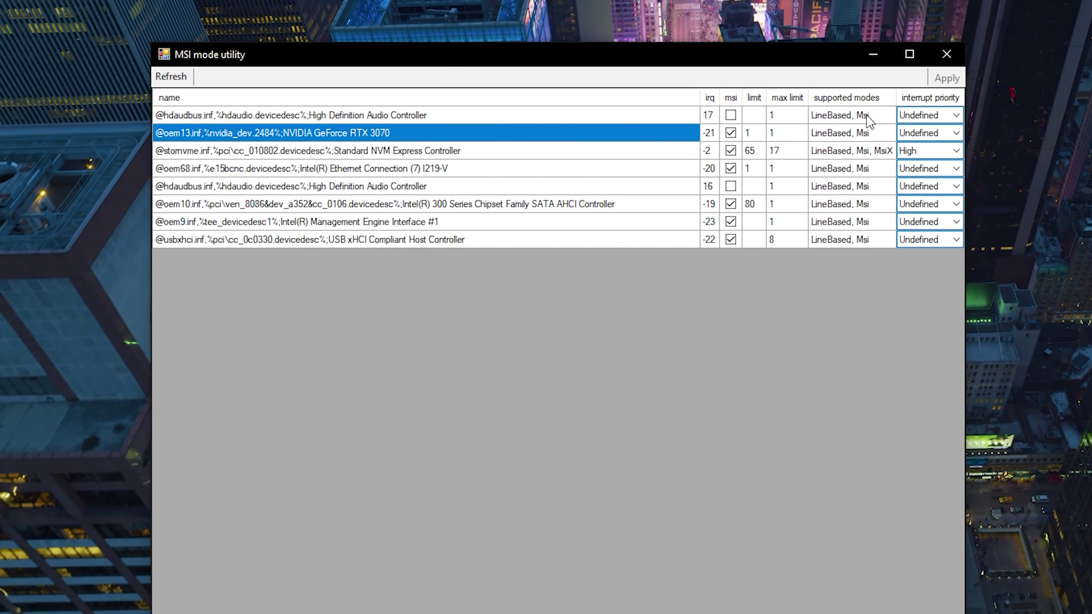
click(926, 132)
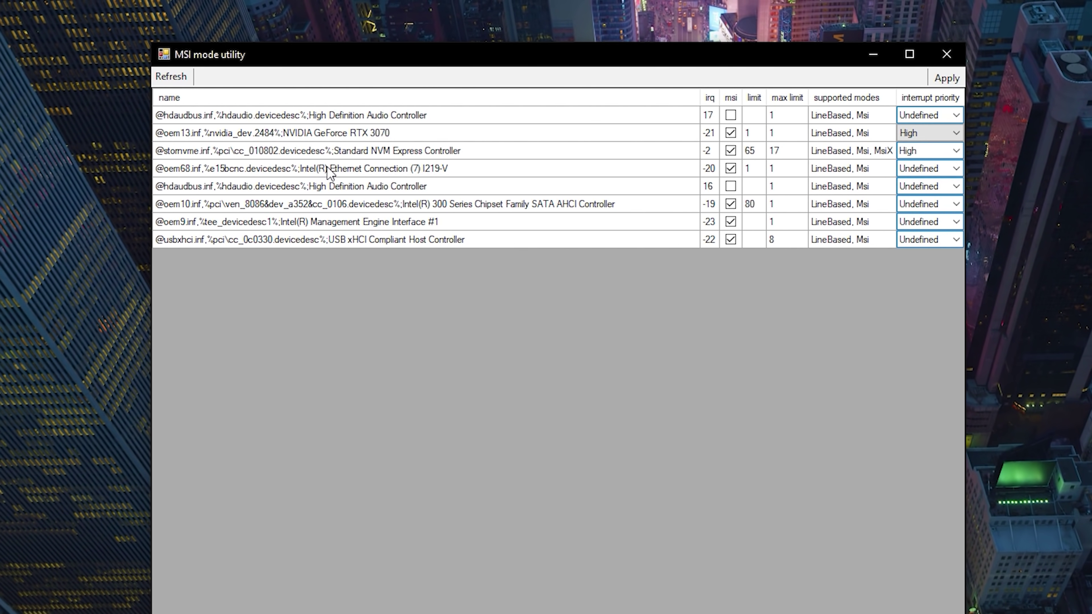
click(916, 168)
click(916, 168)
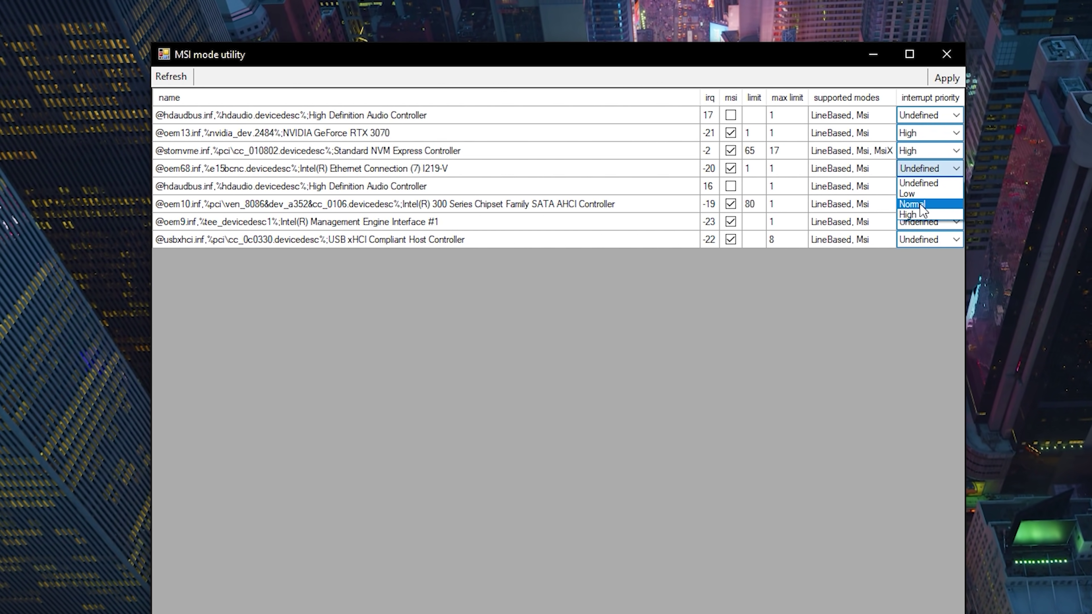
click(915, 214)
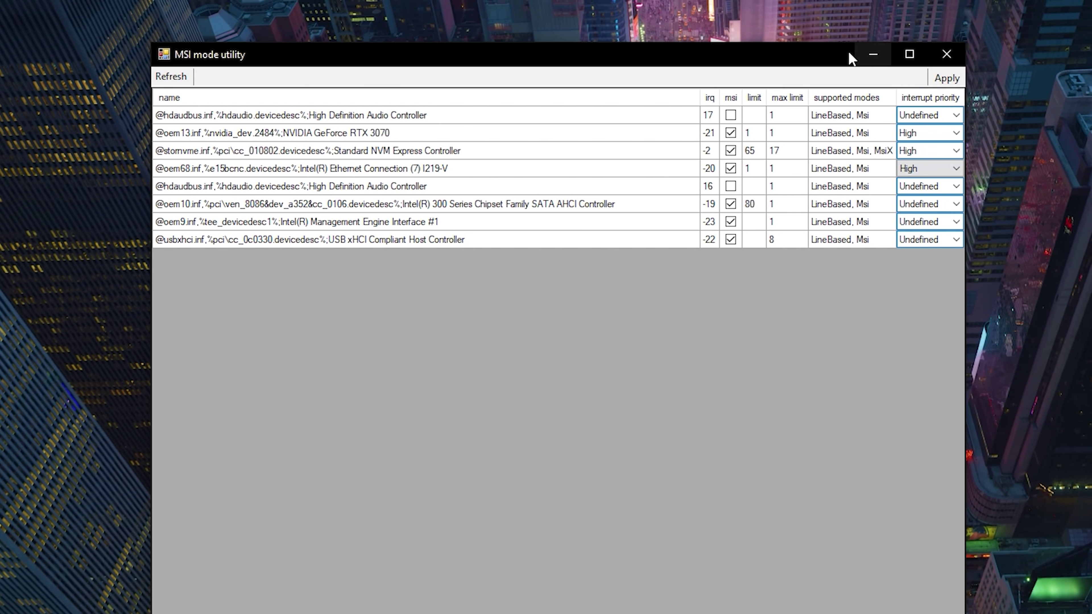
Clear the limit values in the device list, from the NVIDIA GeForce RTX 3070 down to the SATA AHCI Controller.
click(751, 129)
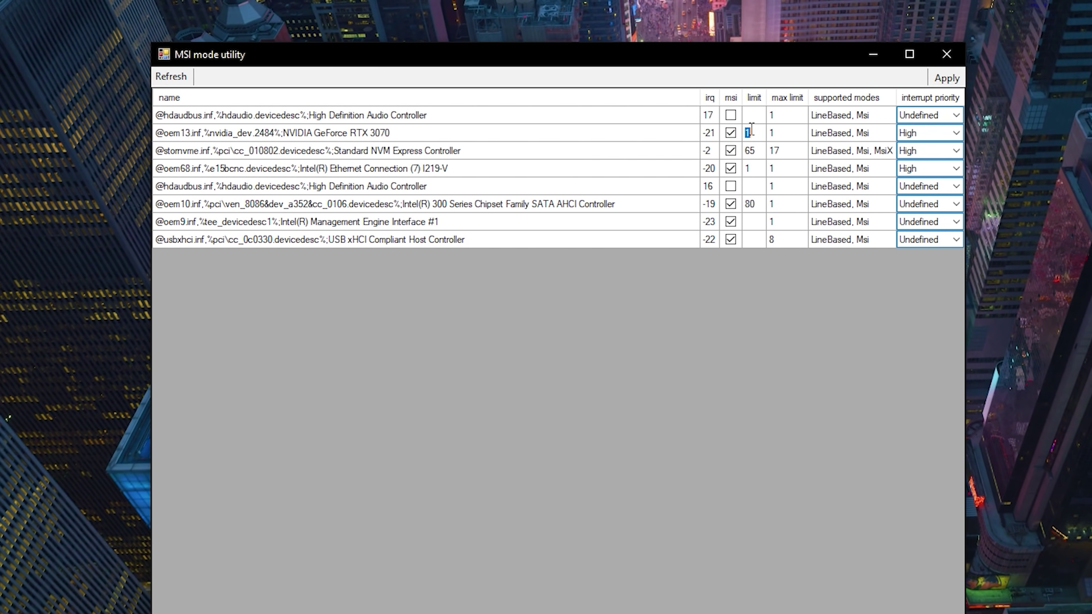
key(BackSpace)
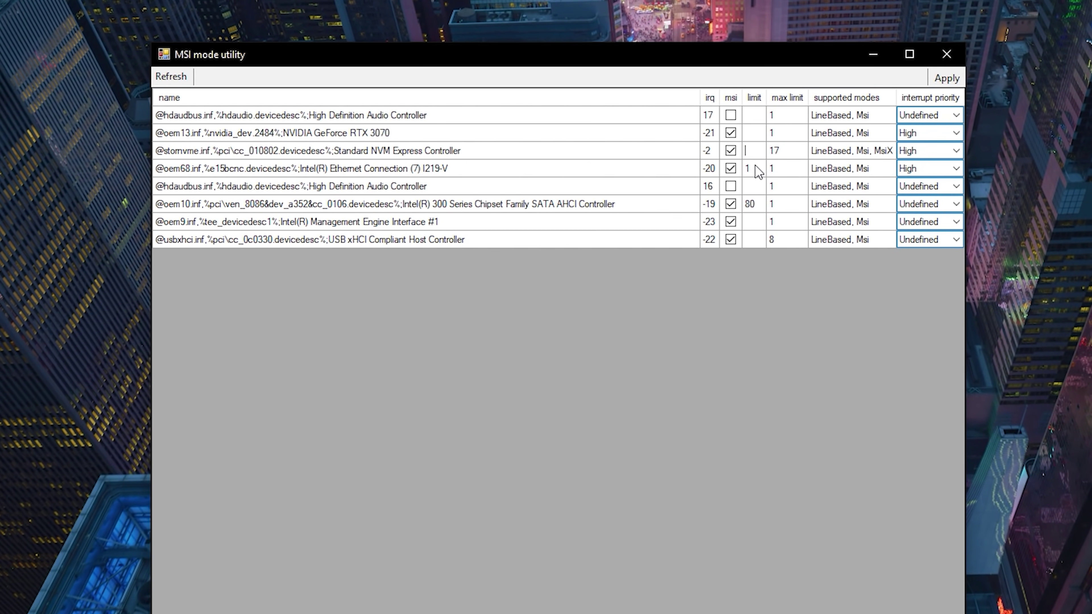
click(758, 201)
key(BackSpace)
key(BackSpace)
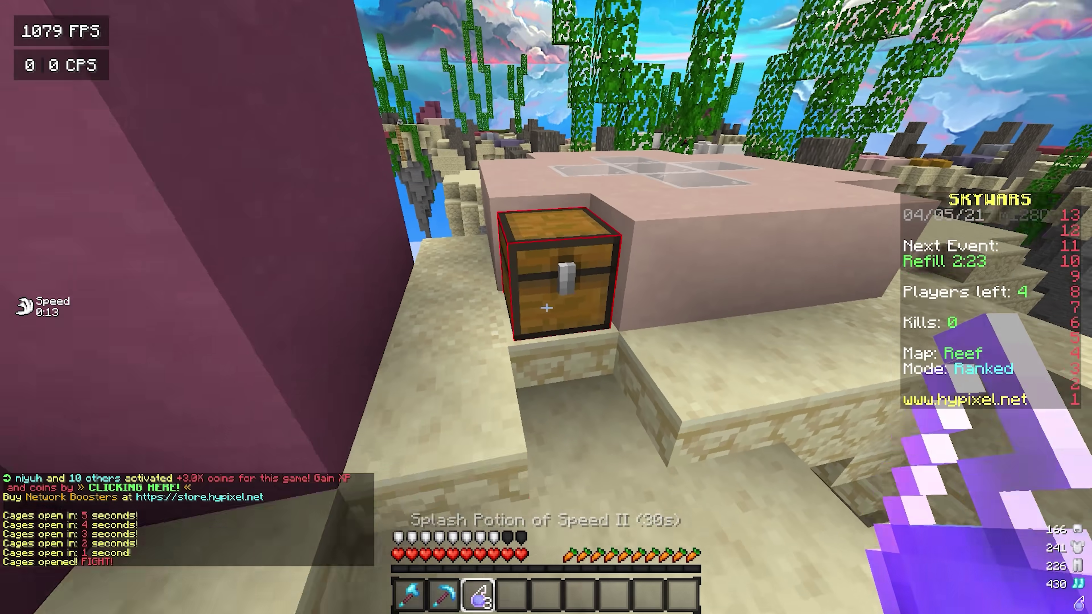
key(1)
click(546, 307)
key(w)
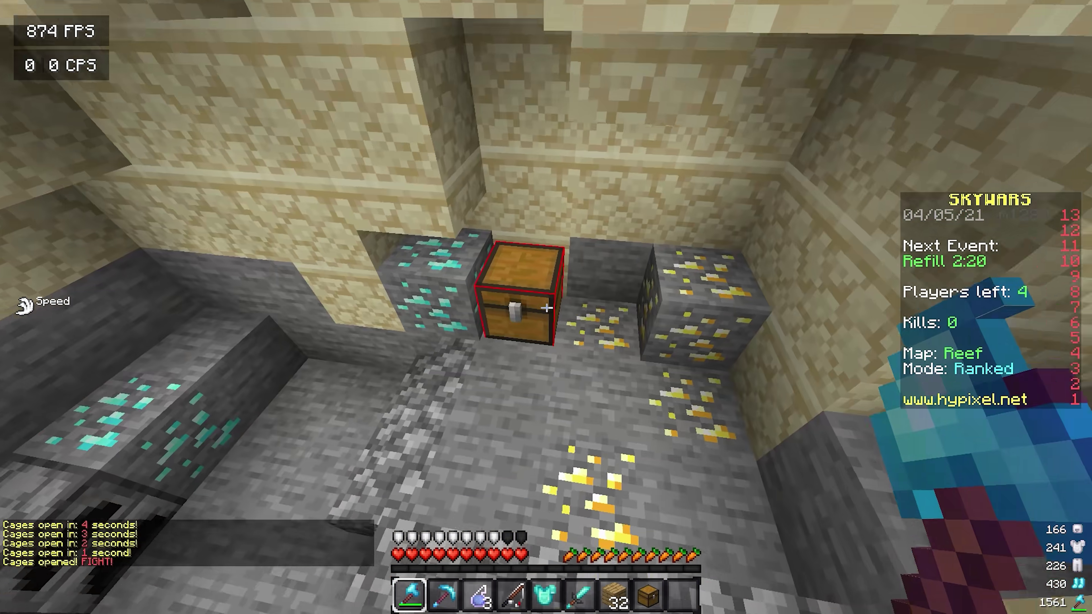
click(546, 308)
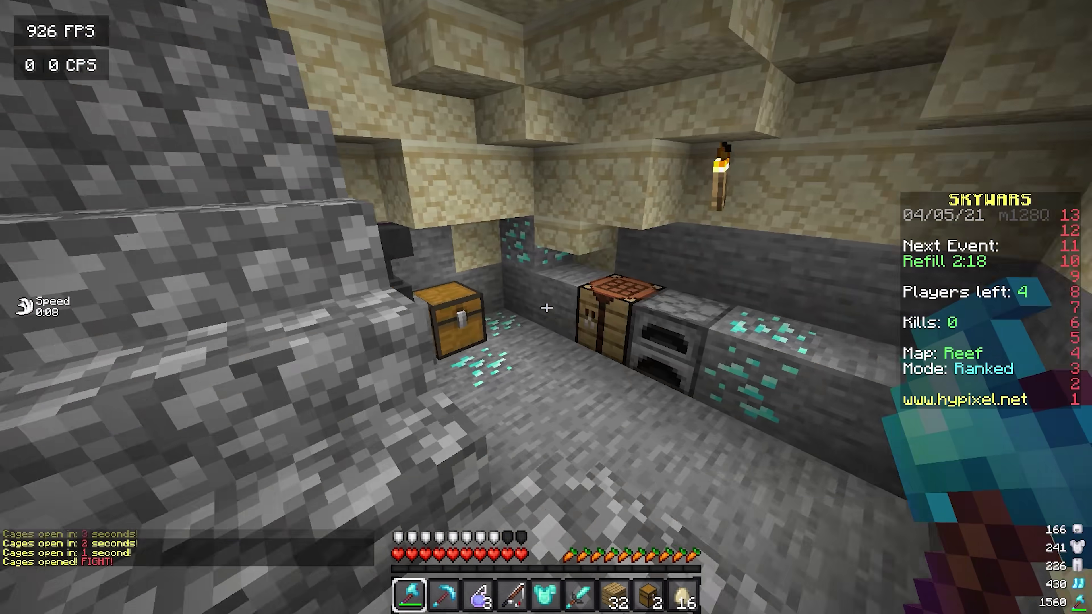
click(546, 307)
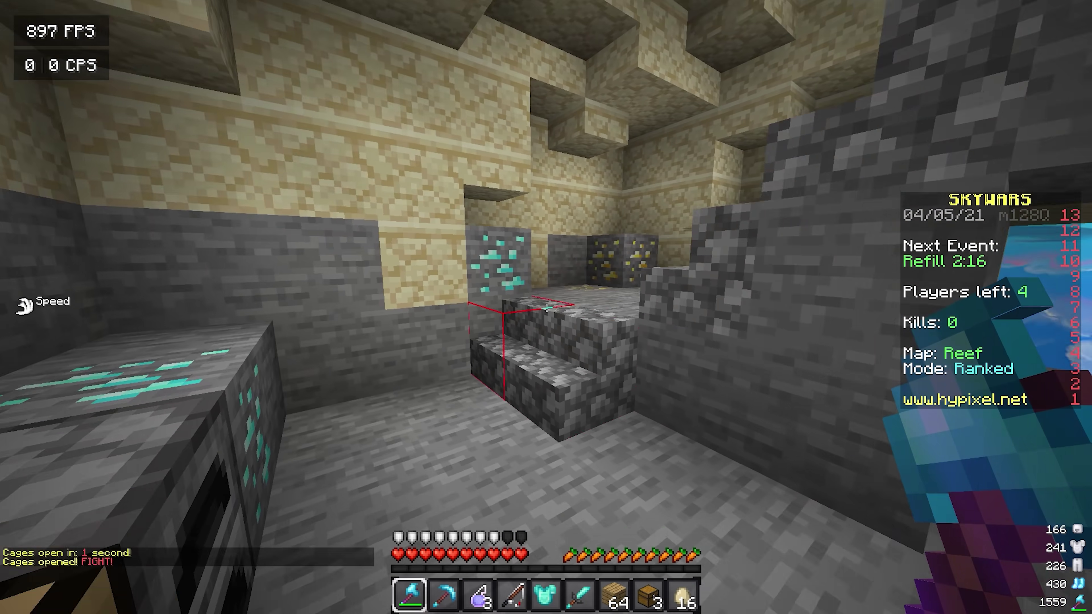
key(e)
key(e)
key(e)
shift+click(546, 421)
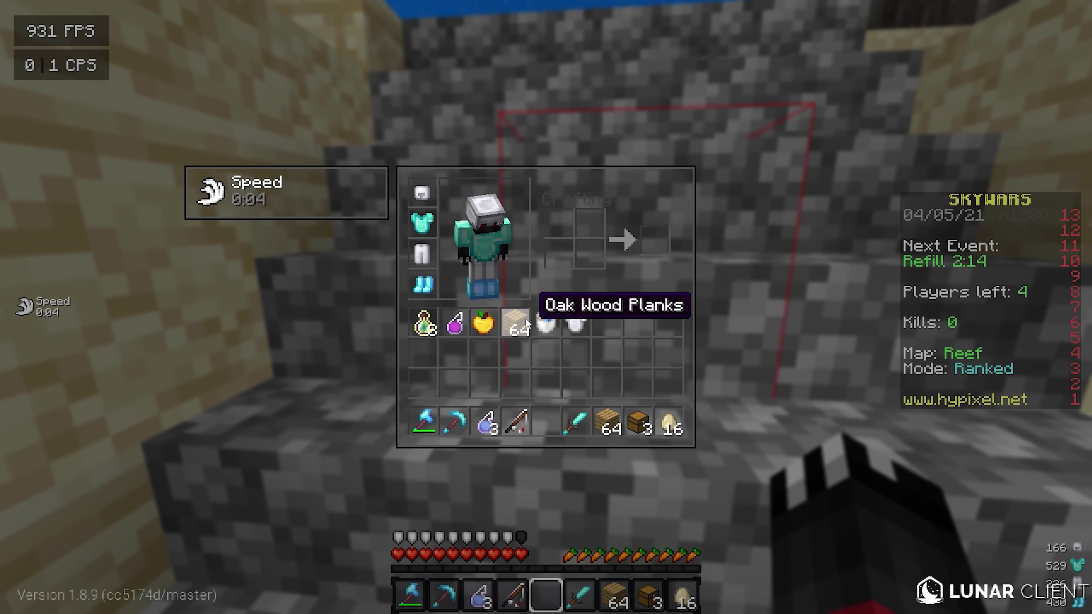
key(e)
key(5)
key(e)
key(2)
key(e)
key(3)
right_click(545, 307)
key(5)
right_click(545, 308)
right_click(545, 307)
right_click(546, 308)
key(2)
key(1)
click(546, 308)
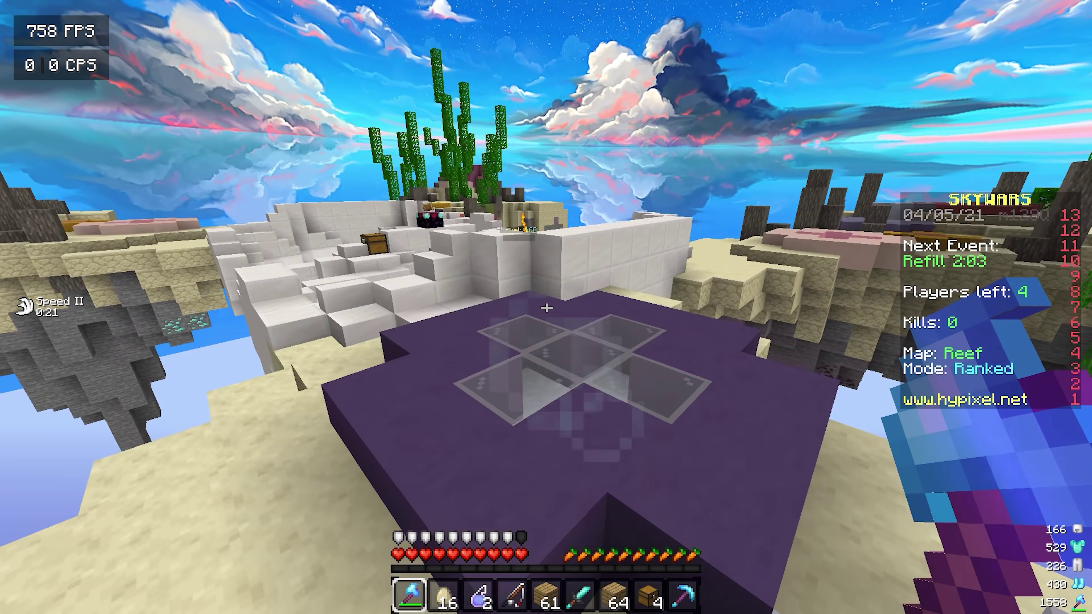
key(2)
right_click(546, 307)
key(5)
right_click(546, 308)
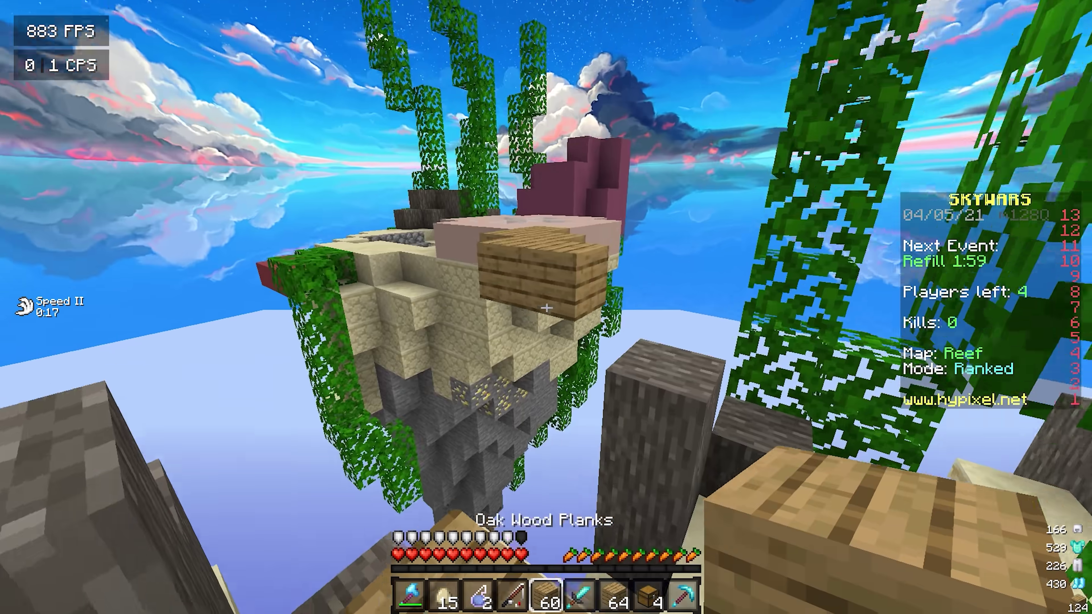
right_click(546, 307)
key(2)
key(e)
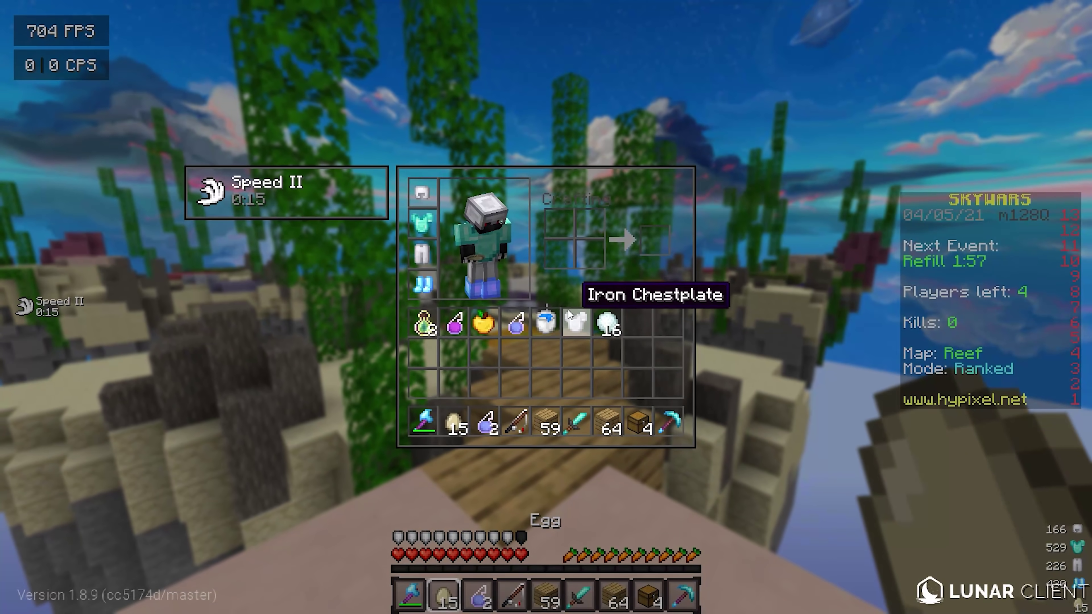
key(e)
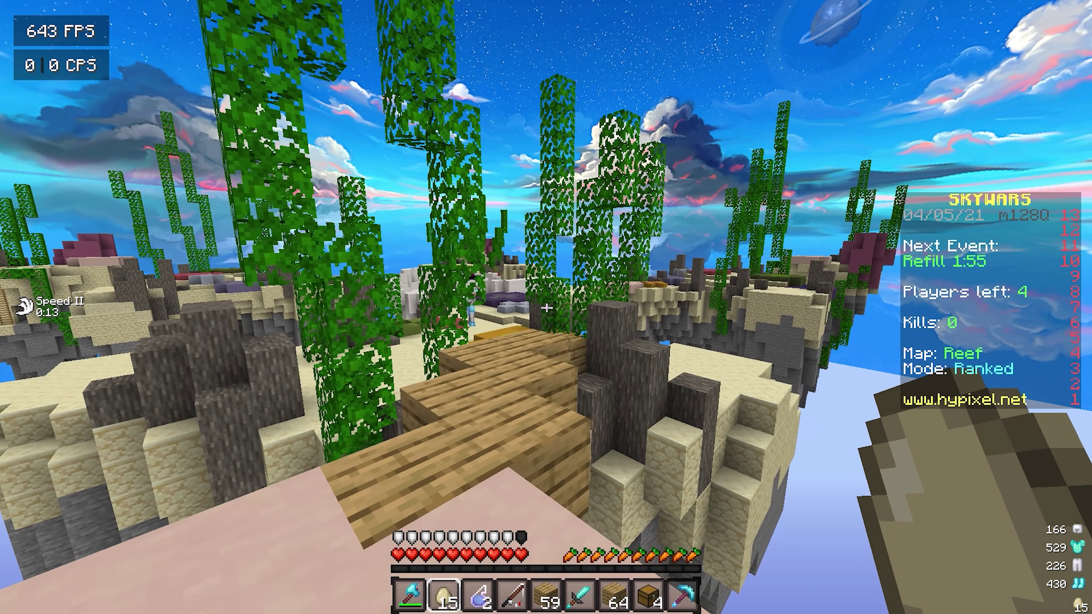
key(e)
key(4)
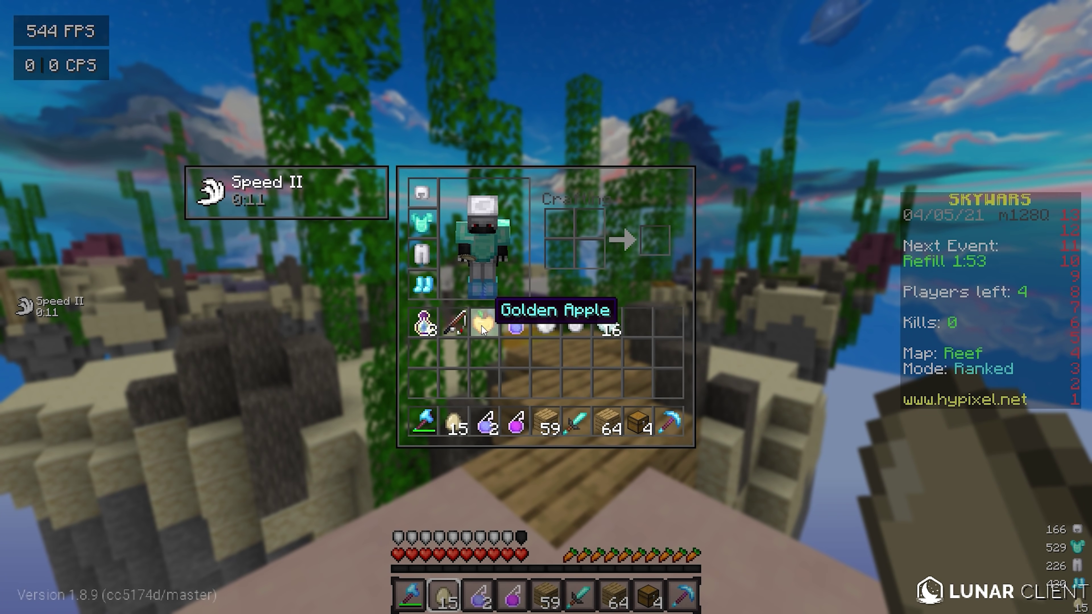
key(e)
key(6)
key(7)
right_click(546, 307)
key(5)
key(w)
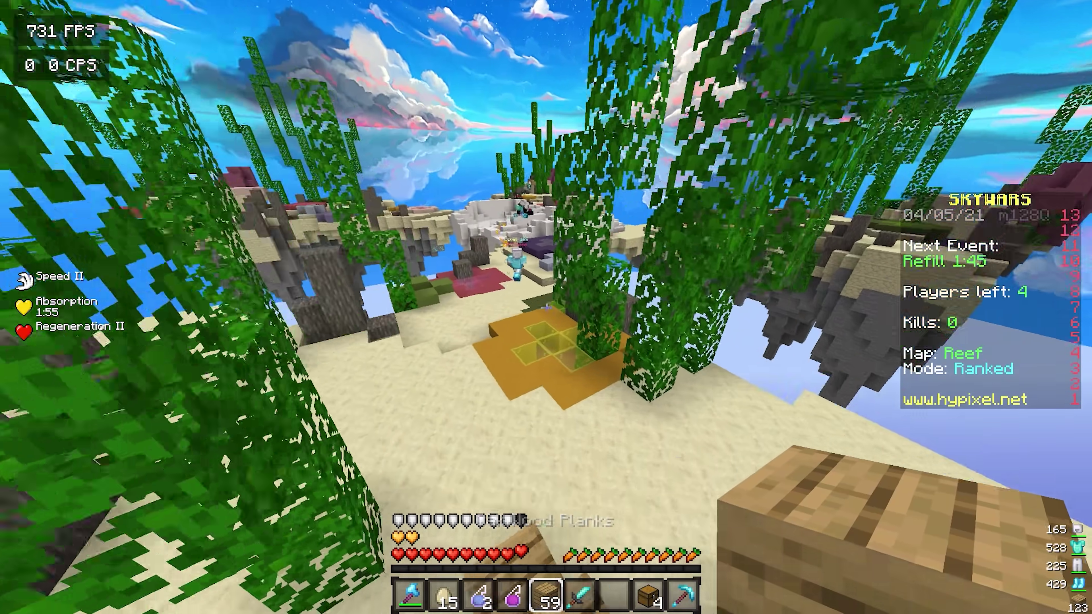
key(3)
right_click(546, 307)
key(2)
right_click(545, 307)
key(1)
click(546, 307)
click(546, 307)
click(545, 307)
click(546, 307)
click(546, 307)
click(546, 307)
click(546, 307)
click(546, 307)
key(2)
key(4)
key(w)
right_click(545, 307)
key(5)
right_click(546, 307)
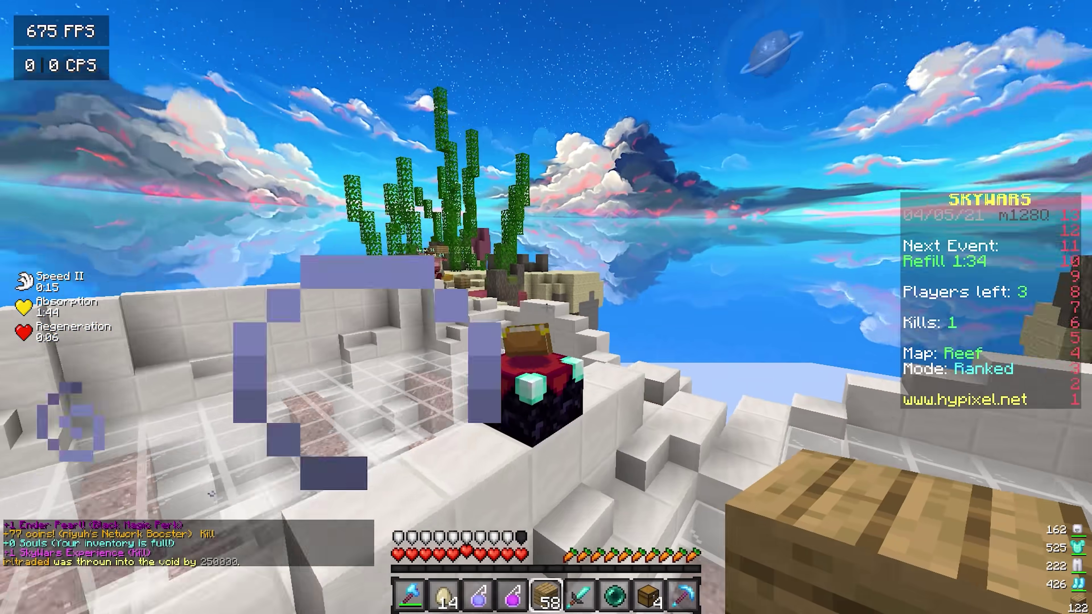
right_click(545, 307)
key(w)
key(2)
right_click(546, 307)
key(1)
click(546, 307)
click(545, 307)
click(546, 307)
key(2)
right_click(546, 307)
key(5)
key(1)
click(546, 307)
click(546, 307)
key(2)
right_click(546, 307)
key(1)
key(2)
right_click(546, 307)
right_click(545, 307)
key(1)
click(546, 307)
click(546, 307)
click(546, 307)
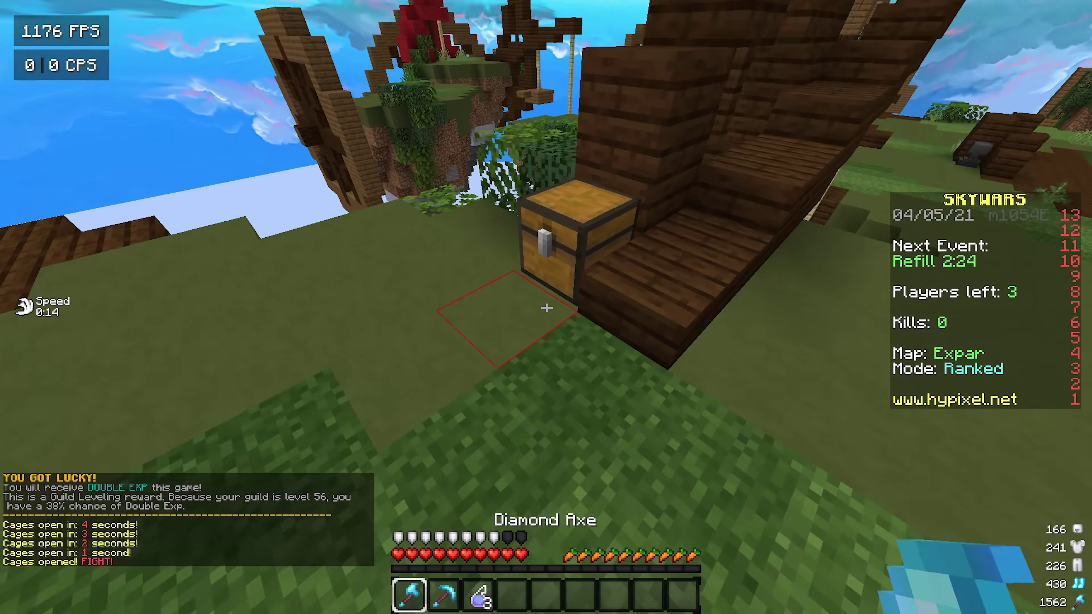
click(546, 307)
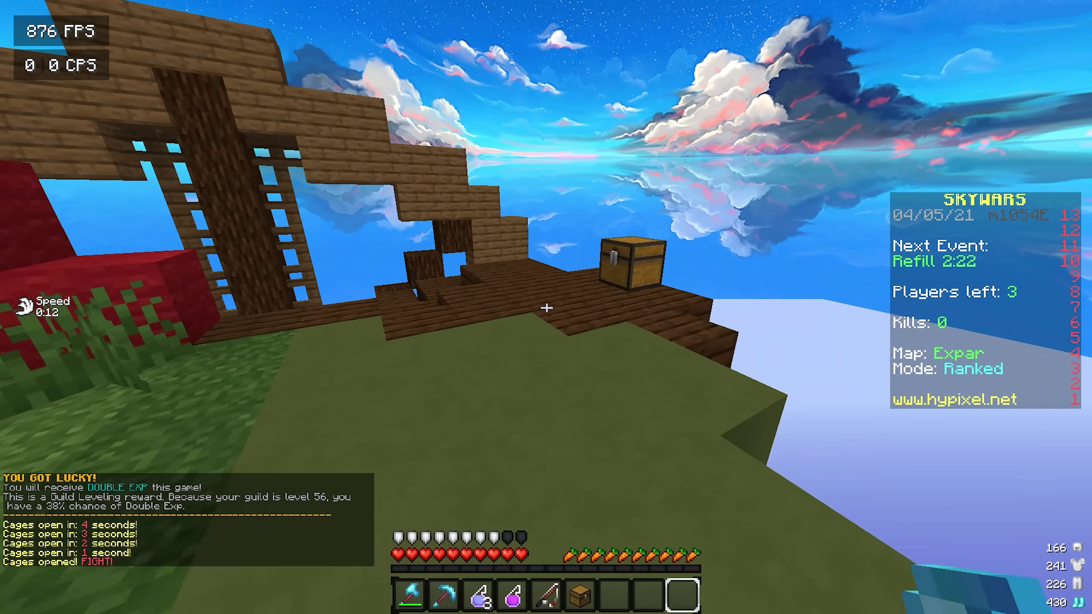
key(1)
click(546, 308)
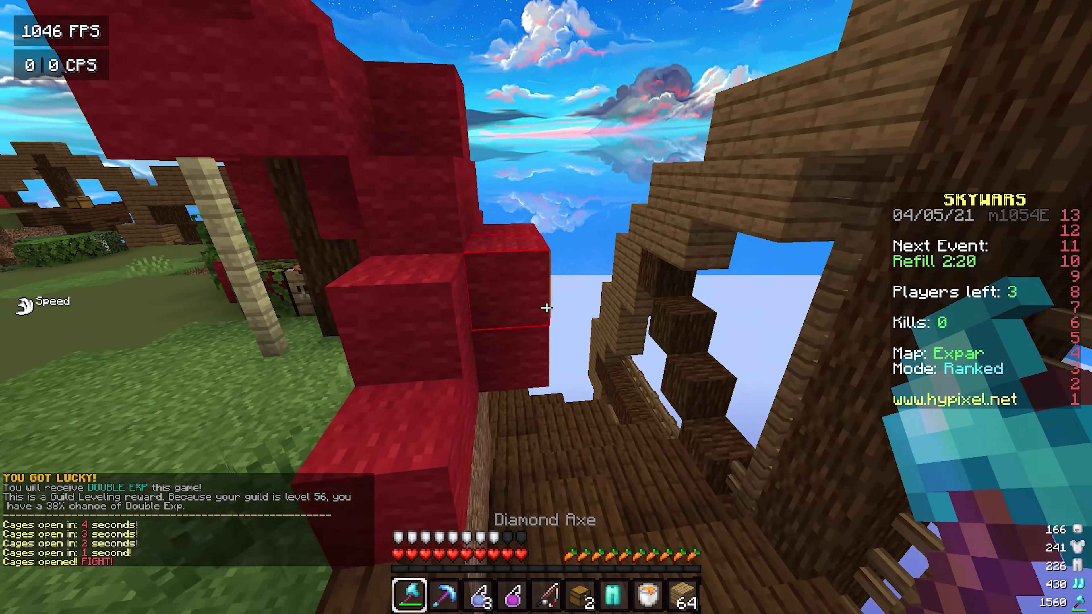
key(w)
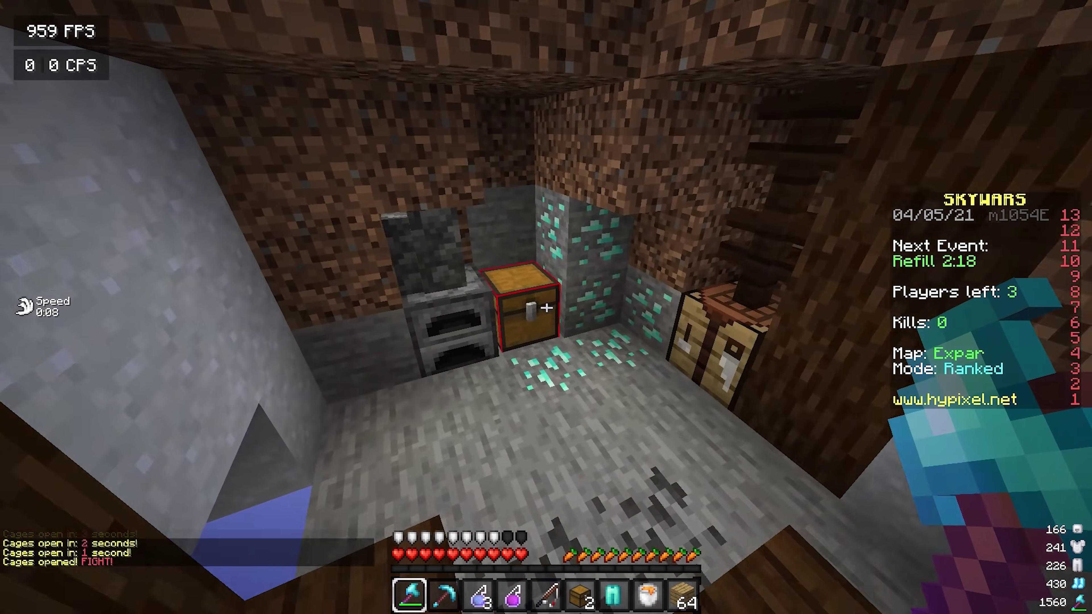
click(546, 307)
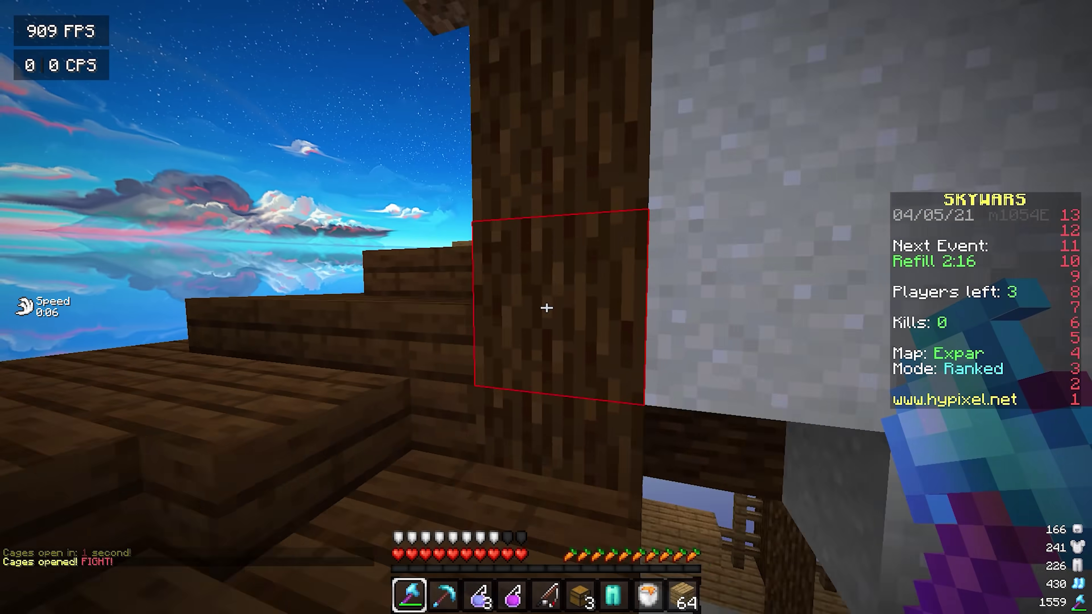
key(e)
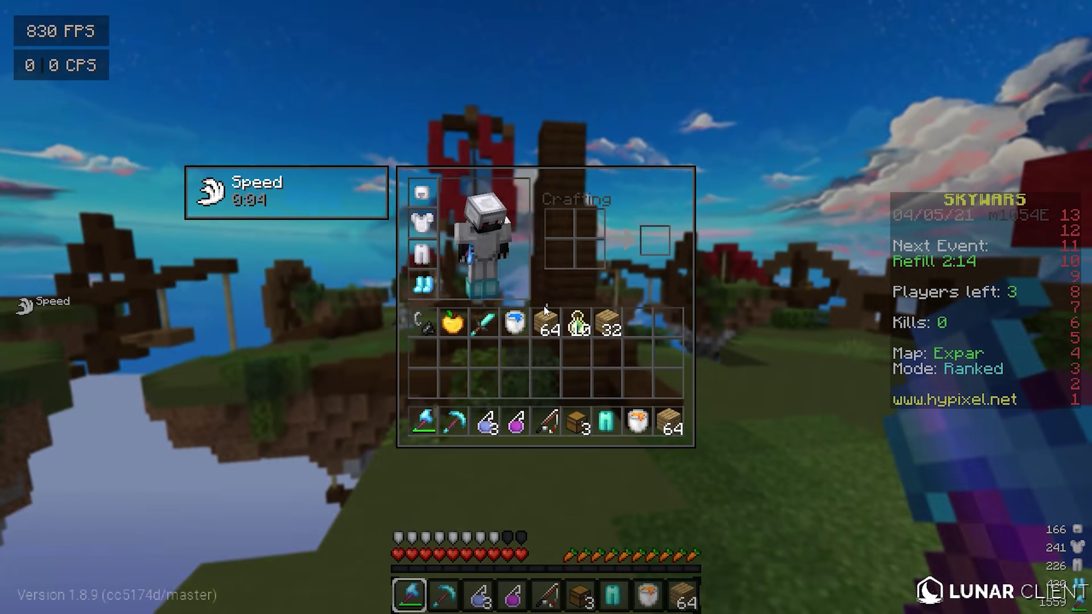
shift+click(606, 422)
key(e)
key(e)
key(4)
key(e)
key(3)
right_click(546, 308)
key(4)
right_click(545, 307)
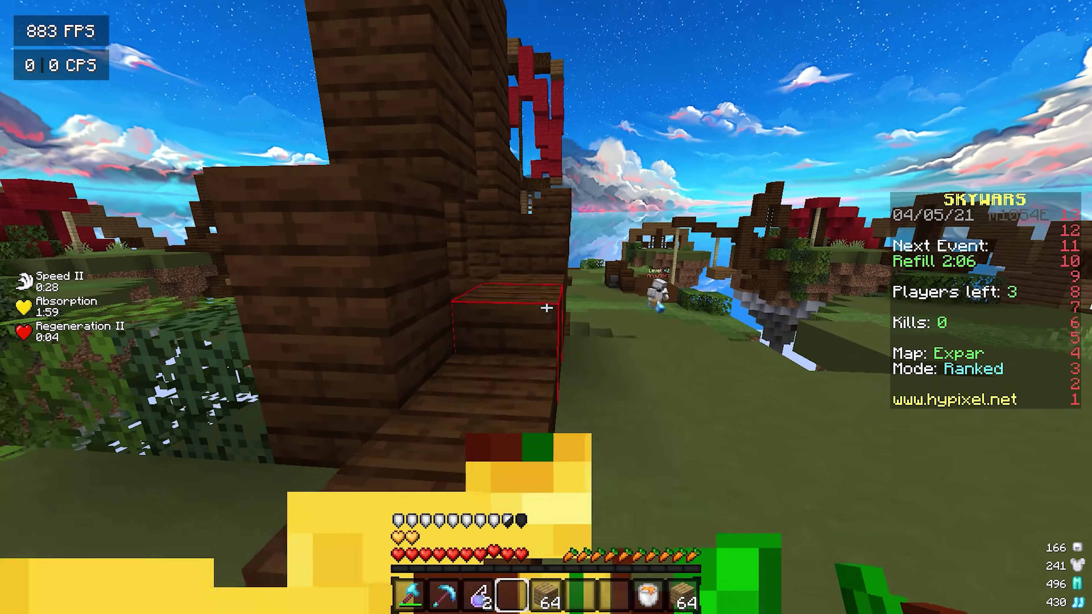
key(2)
key(e)
key(e)
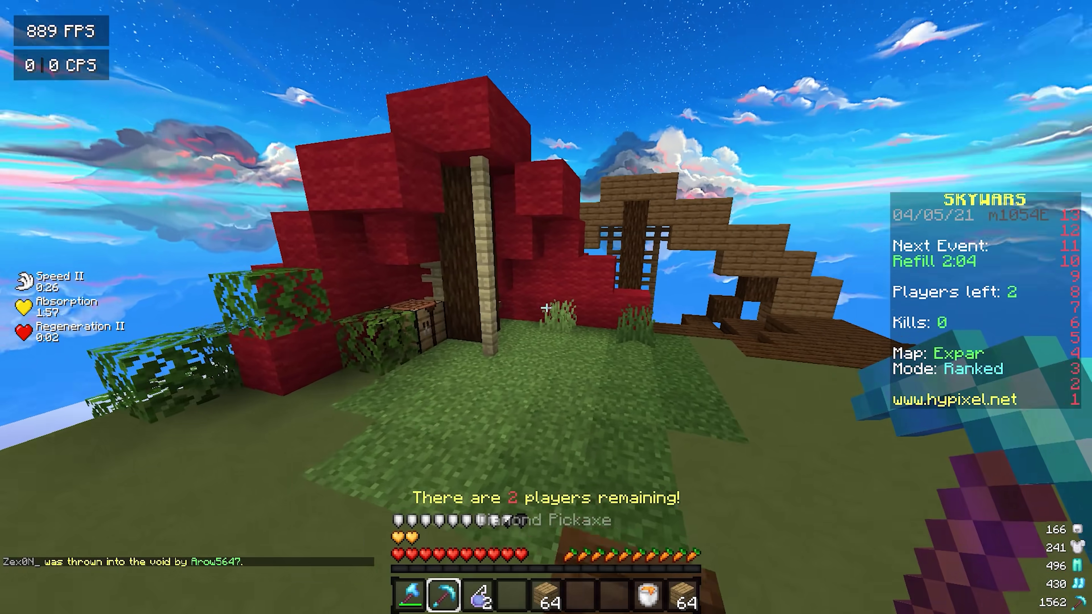
key(1)
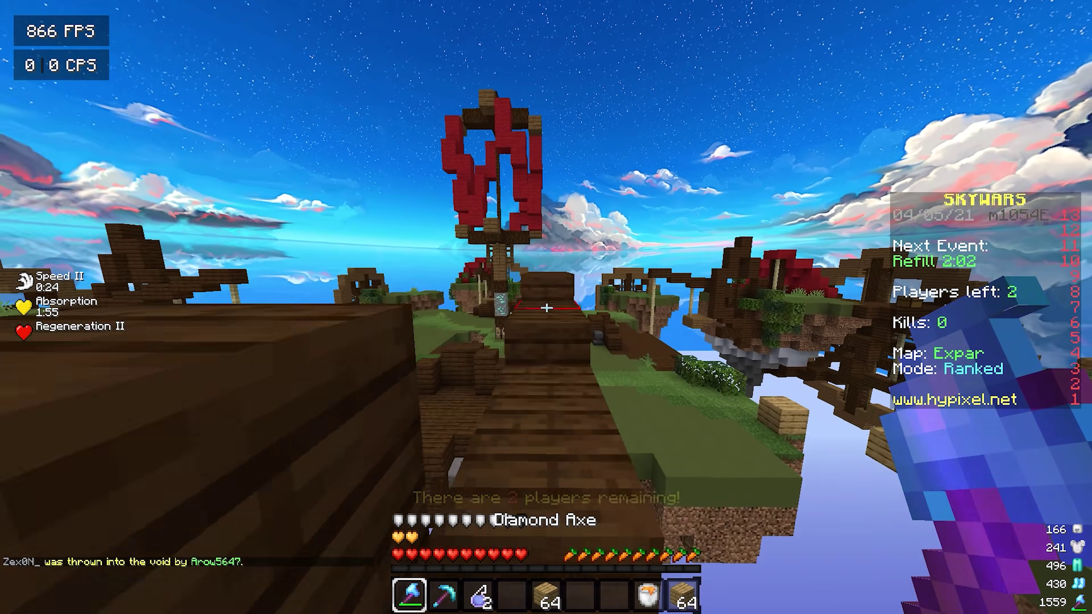
key(5)
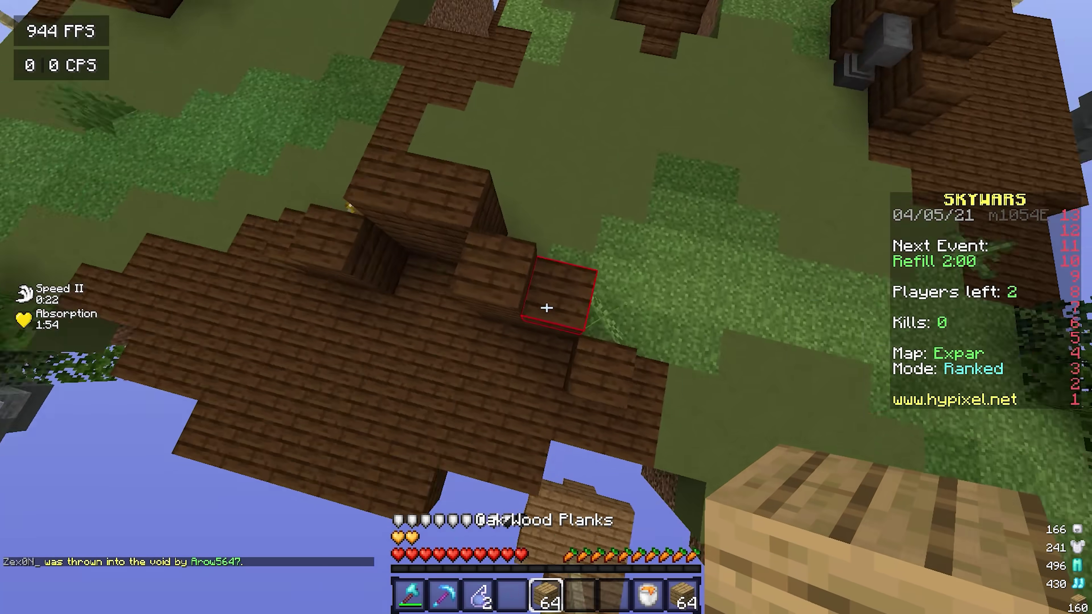
right_click(547, 308)
key(2)
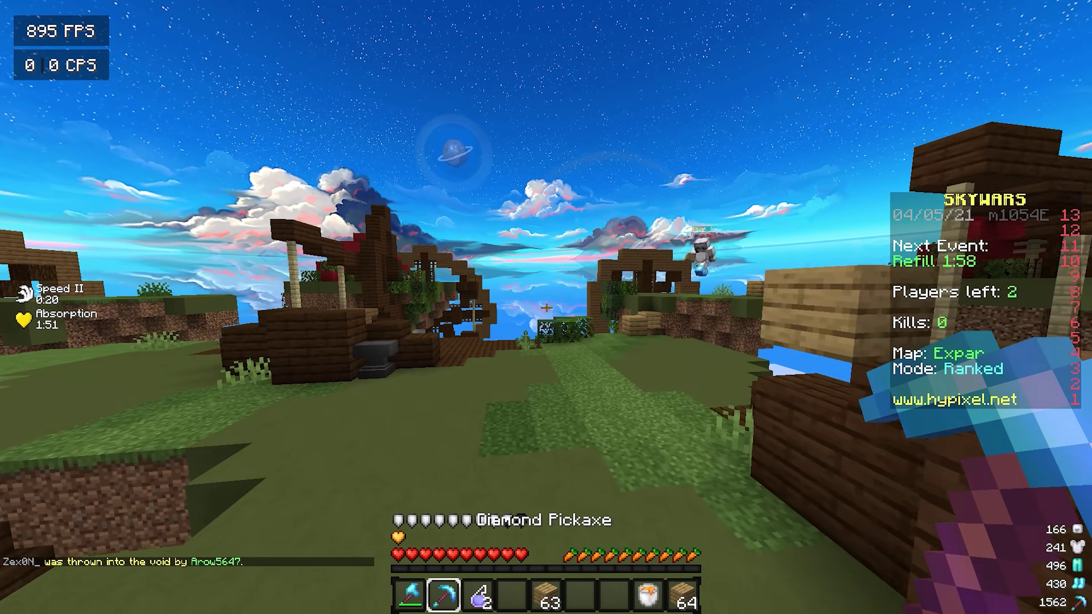
key(e)
key(2)
key(e)
key(1)
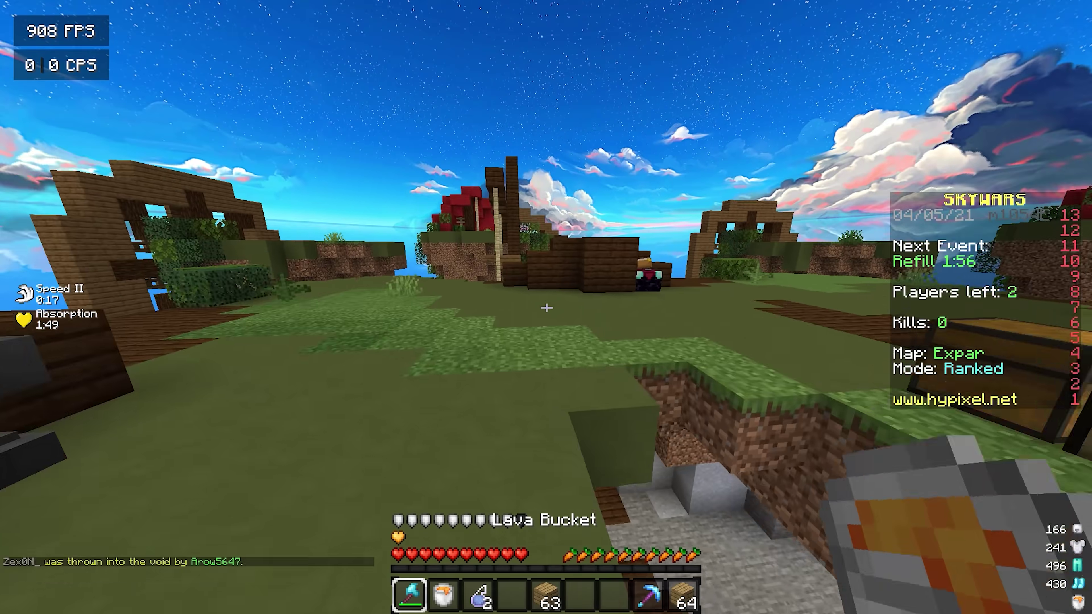
key(2)
right_click(546, 307)
key(1)
click(546, 308)
click(546, 308)
click(547, 308)
click(546, 307)
click(546, 307)
click(546, 307)
click(546, 307)
click(547, 308)
click(546, 308)
click(546, 307)
click(547, 308)
click(546, 307)
click(547, 308)
click(547, 308)
click(547, 307)
click(546, 308)
click(546, 307)
click(546, 308)
click(546, 308)
click(546, 307)
click(547, 307)
click(546, 307)
click(546, 307)
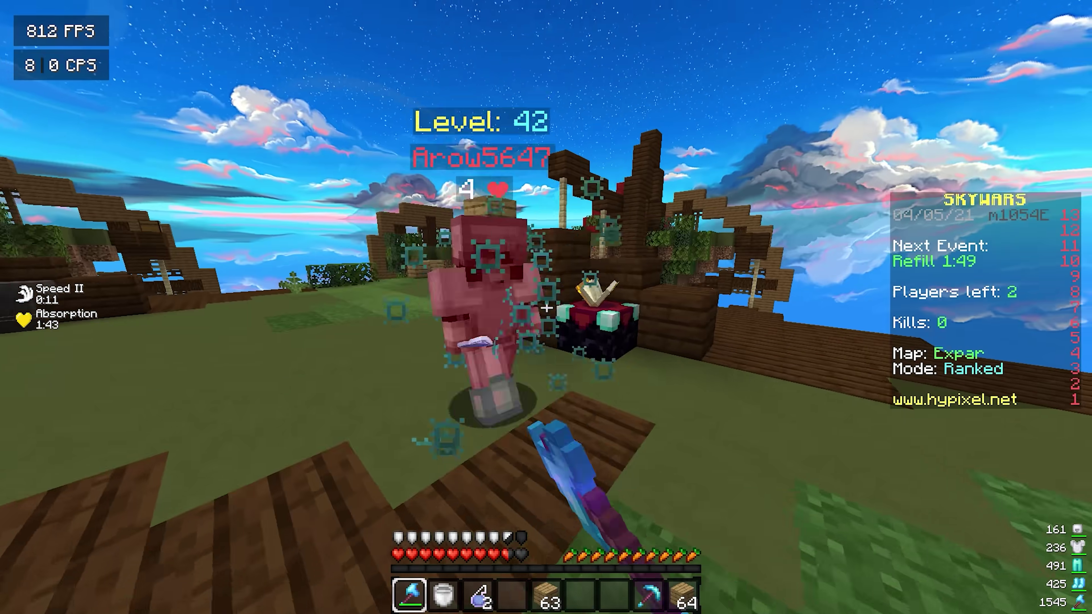
click(546, 308)
click(547, 308)
click(547, 308)
click(546, 308)
click(546, 308)
click(546, 307)
click(546, 308)
click(546, 308)
click(546, 307)
click(547, 307)
right_click(546, 307)
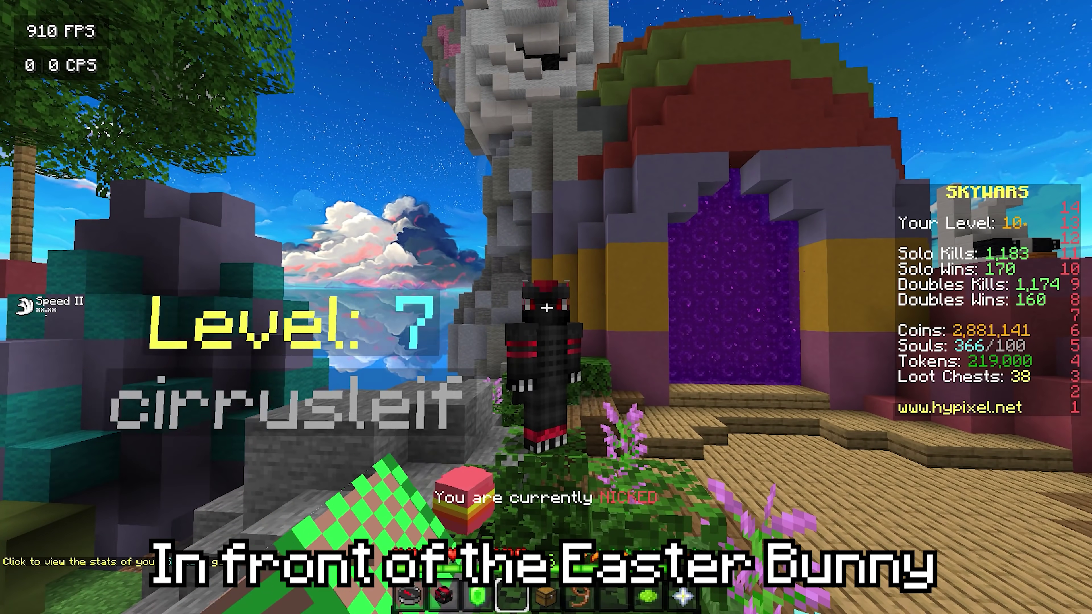
key(4)
click(546, 307)
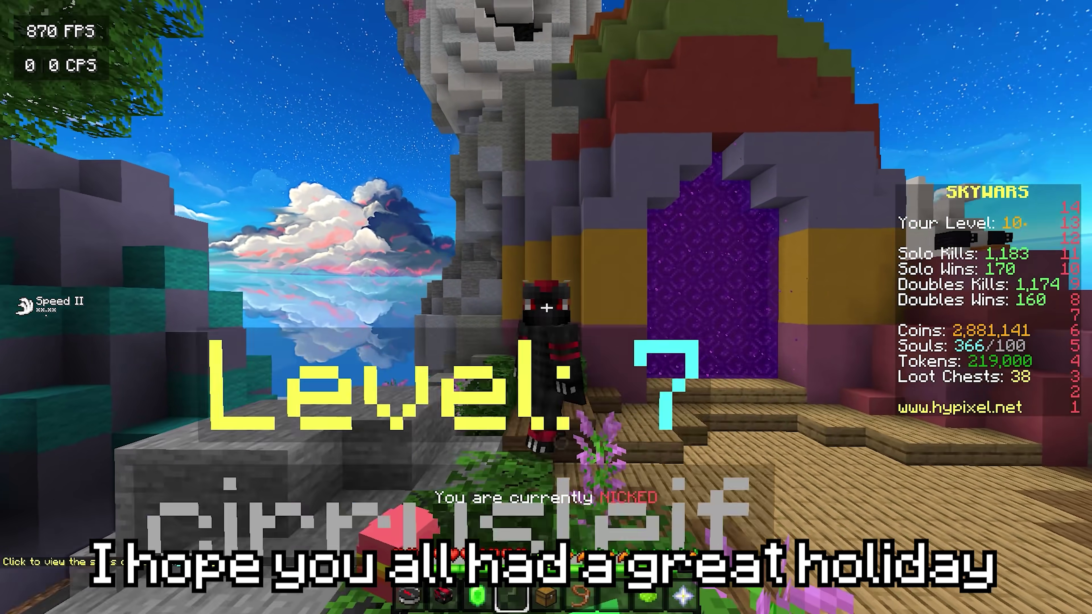